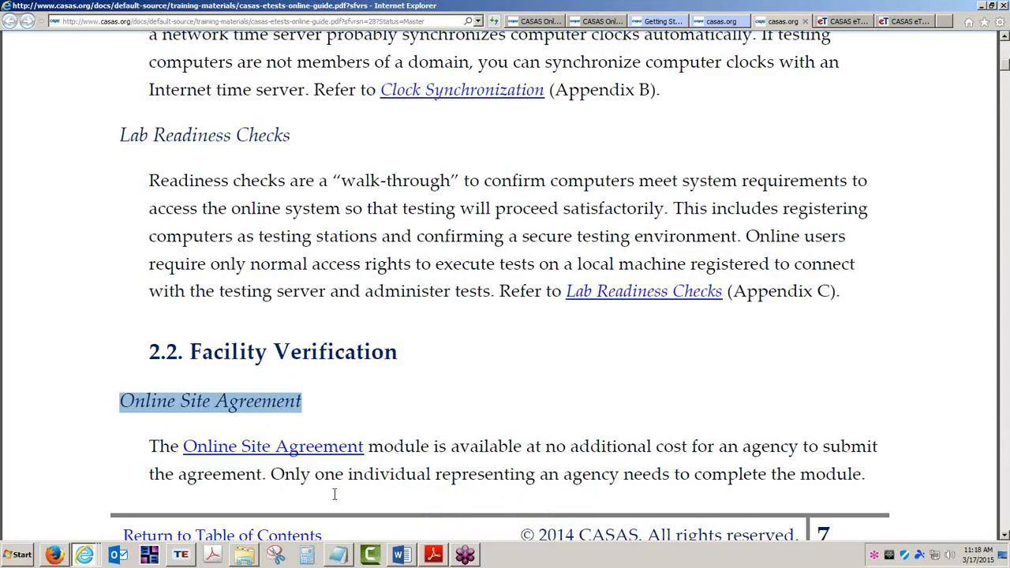
# Jump from the guide's table of contents to the Registering Computers section
pyautogui.click(394, 448)
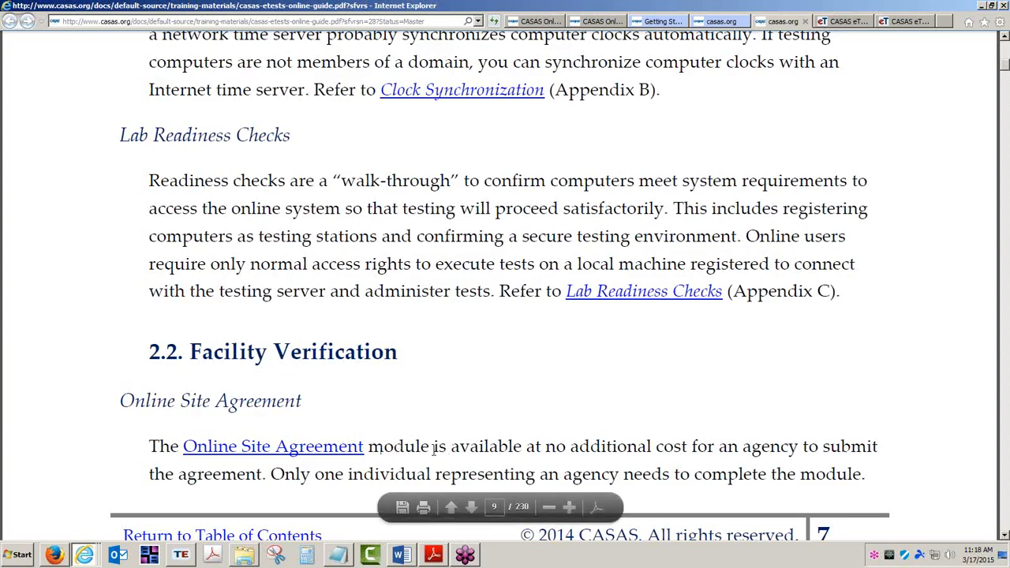
pyautogui.click(290, 537)
pyautogui.scroll(-3, 318, 310)
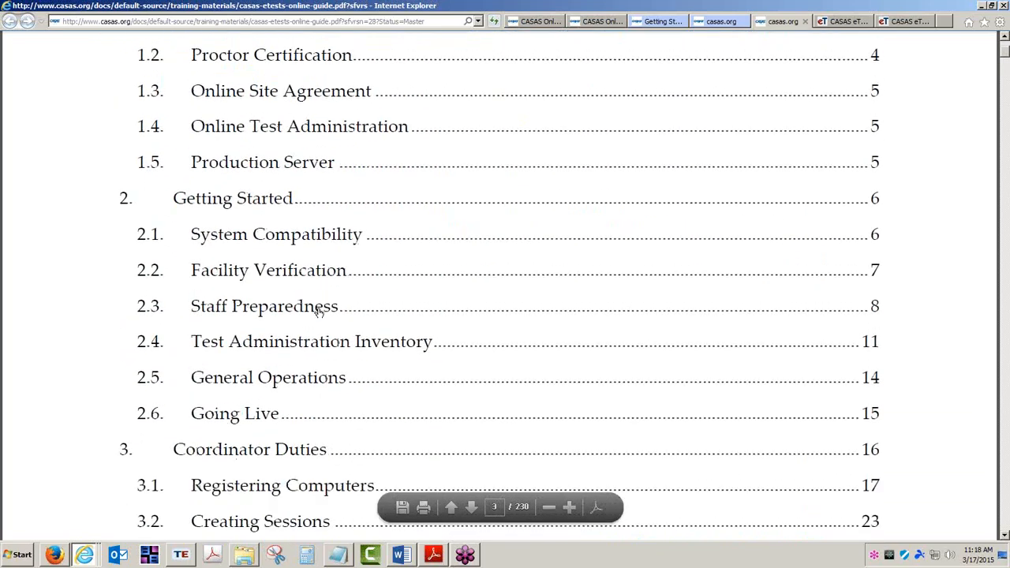
pyautogui.scroll(-3, 318, 311)
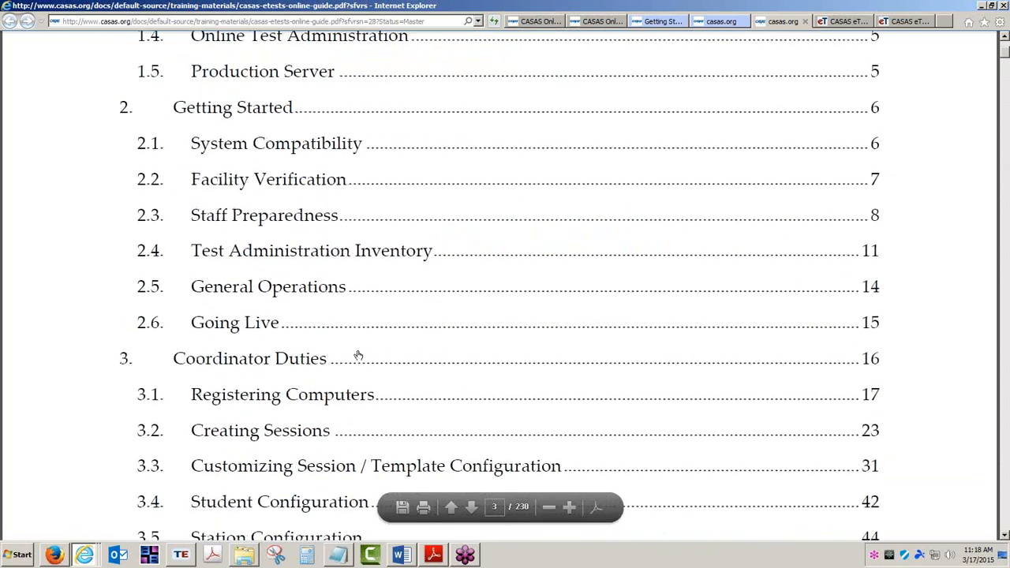
pyautogui.click(351, 401)
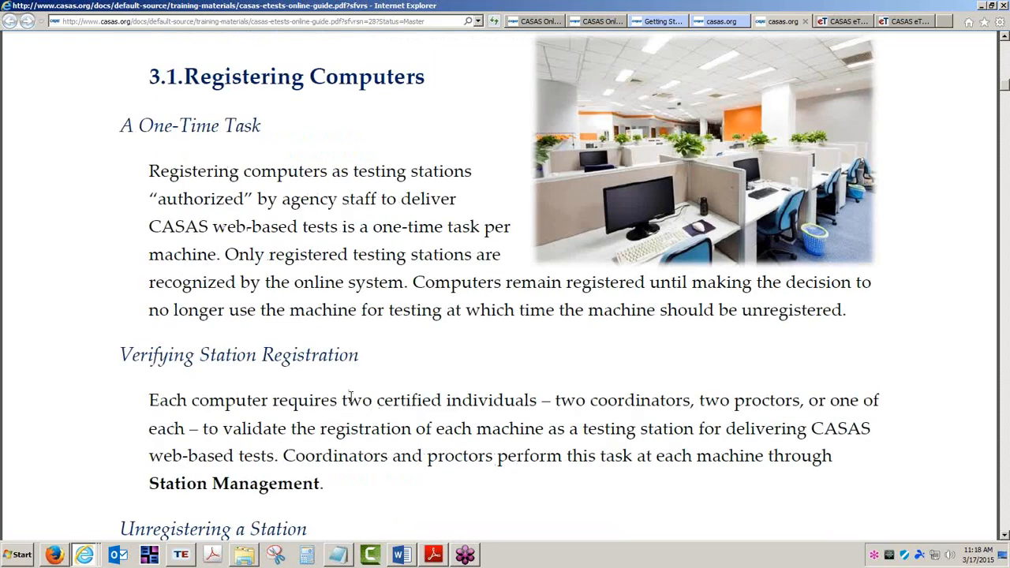
# Read through the Registering Computers section of the guide
pyautogui.scroll(-10, 351, 401)
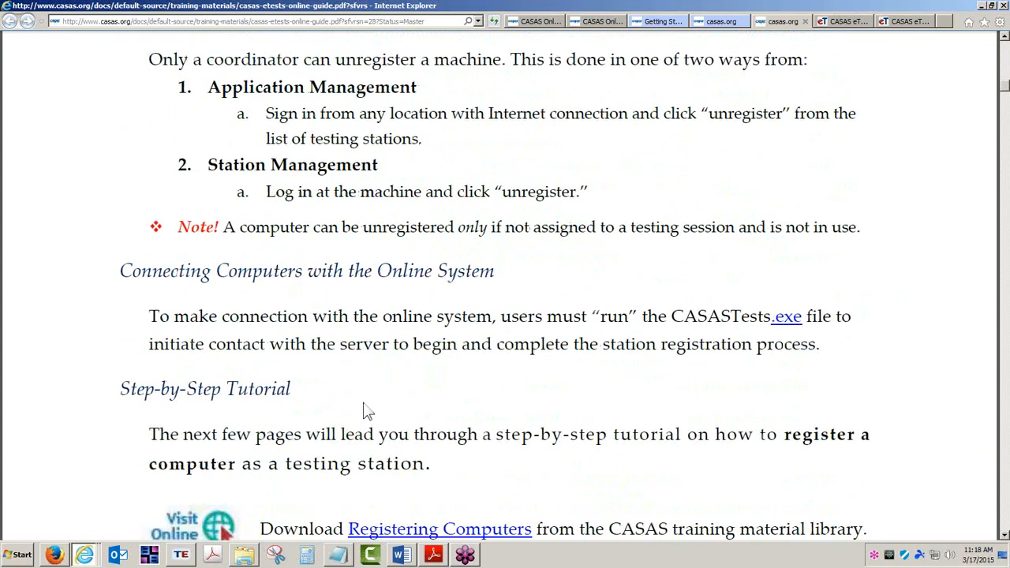
pyautogui.scroll(-2, 365, 410)
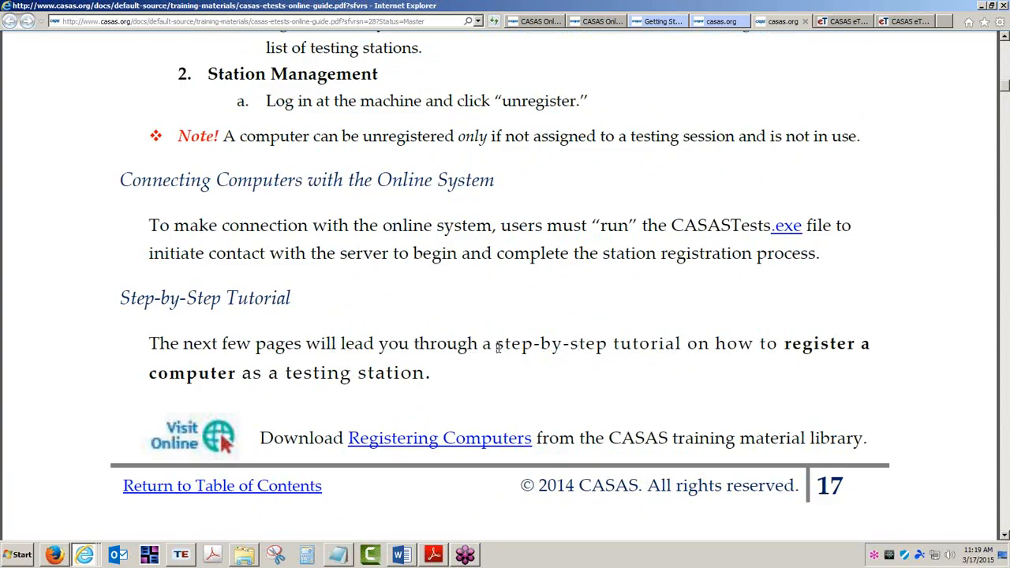
pyautogui.moveTo(497, 347); pyautogui.dragTo(680, 347)
pyautogui.click(644, 350)
pyautogui.scroll(-5, 644, 351)
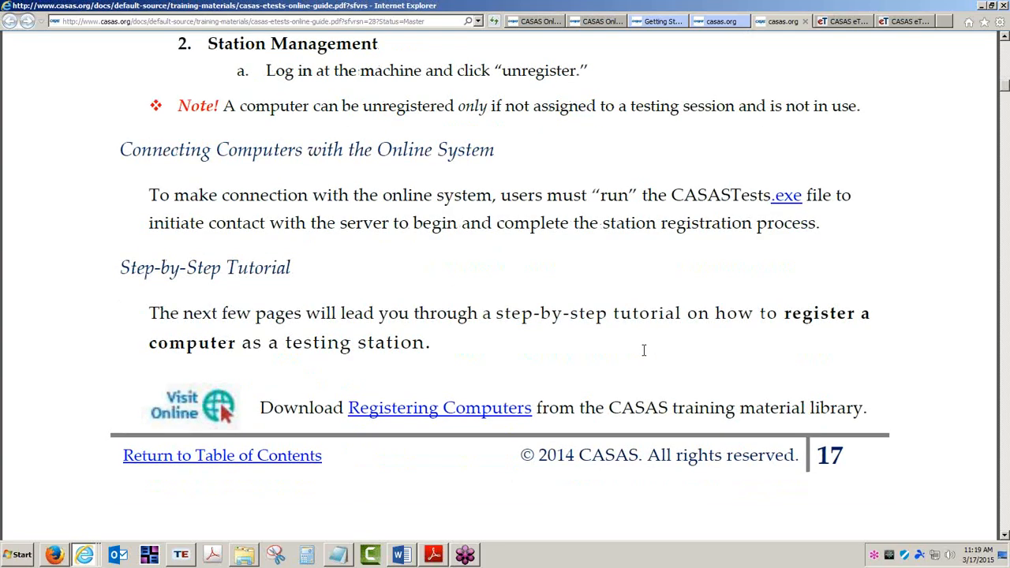
pyautogui.scroll(-4, 644, 355)
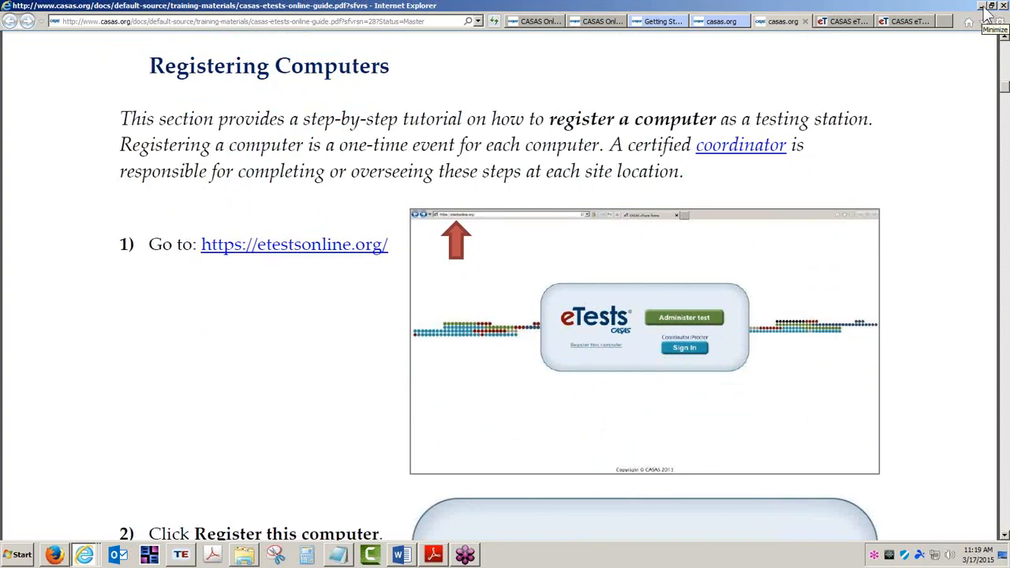
# Switch to the RHAS Simulation Server page and examine its title and address
pyautogui.click(908, 22)
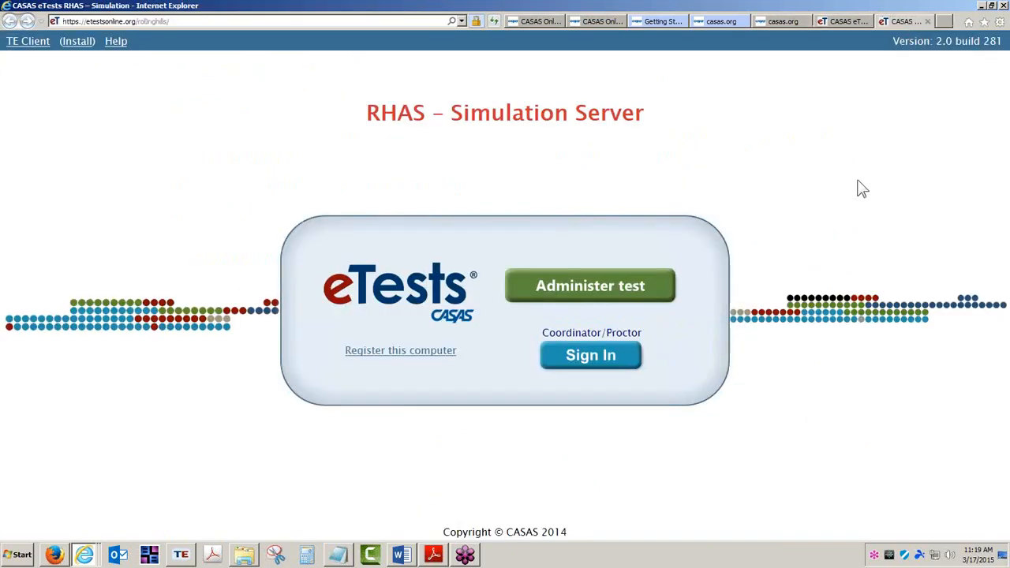
pyautogui.moveTo(365, 118); pyautogui.dragTo(641, 158)
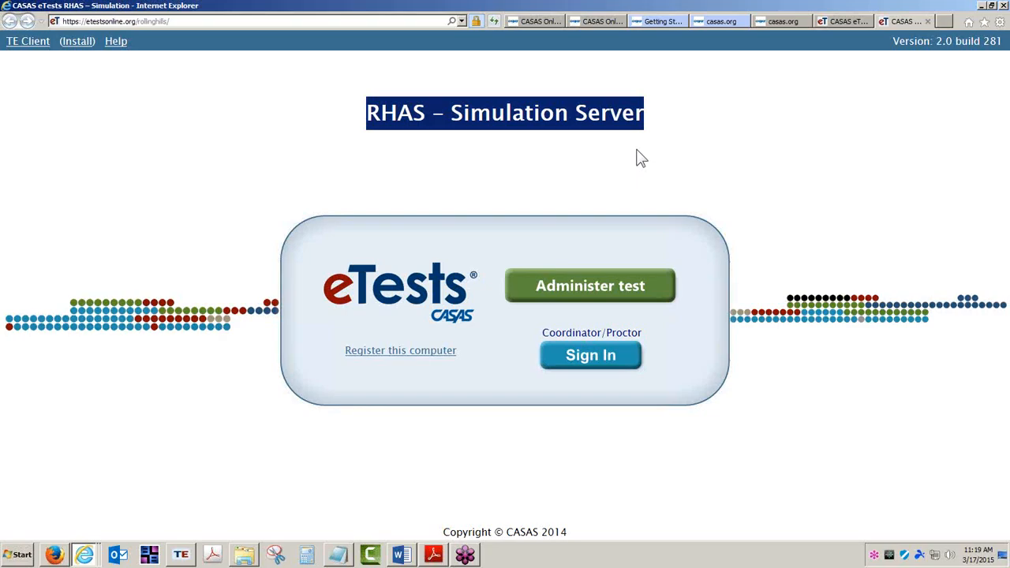
pyautogui.click(433, 561)
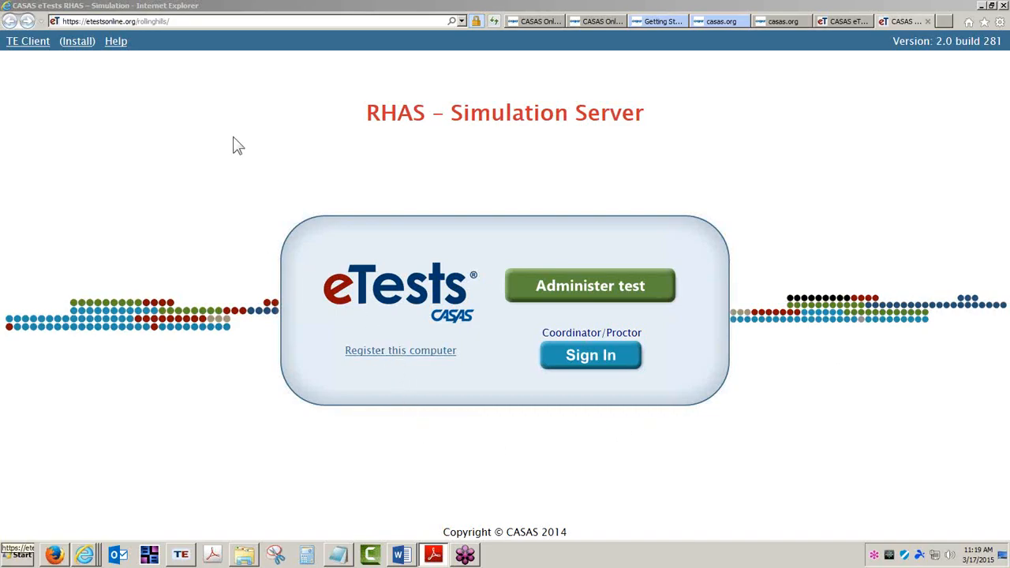
pyautogui.click(189, 21)
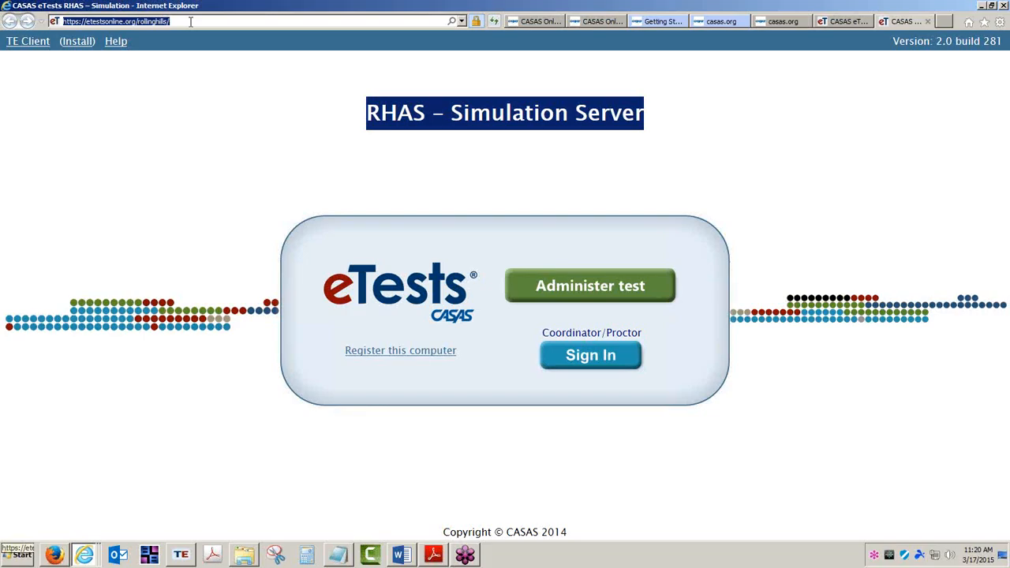
pyautogui.click(426, 421)
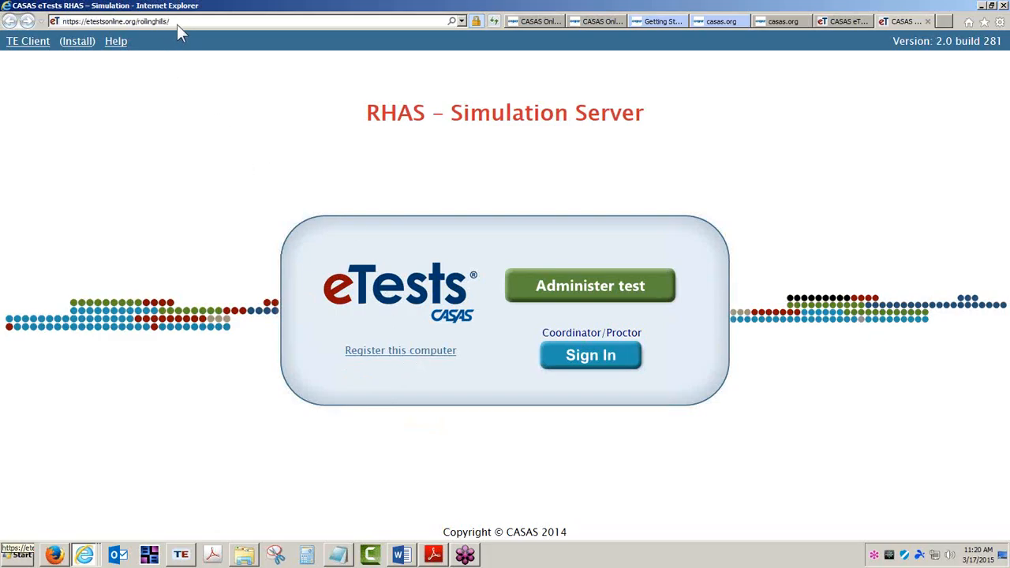
# Start registering this computer and run the downloaded CasasTests.exe file
pyautogui.click(406, 360)
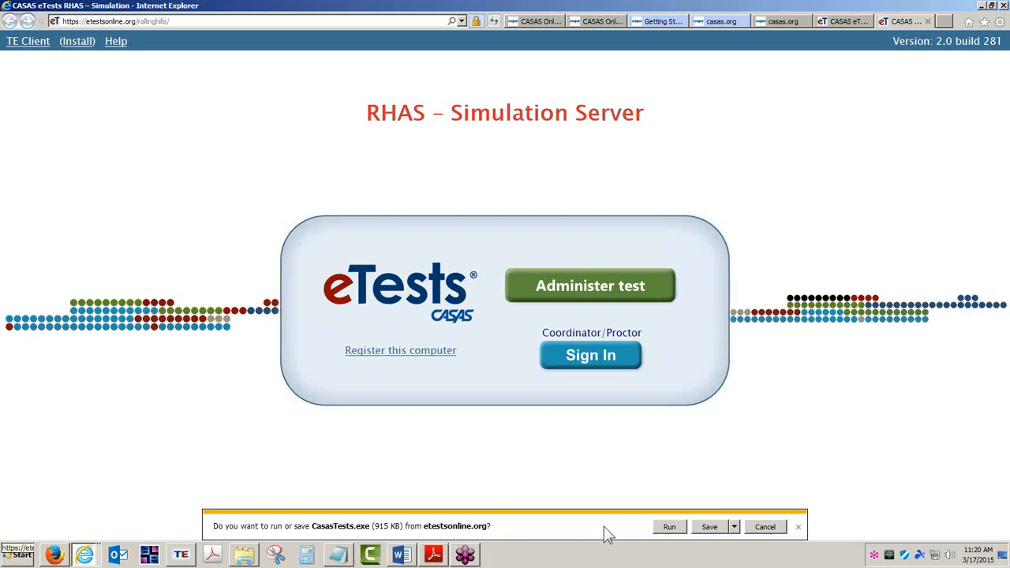
pyautogui.click(710, 527)
pyautogui.click(669, 527)
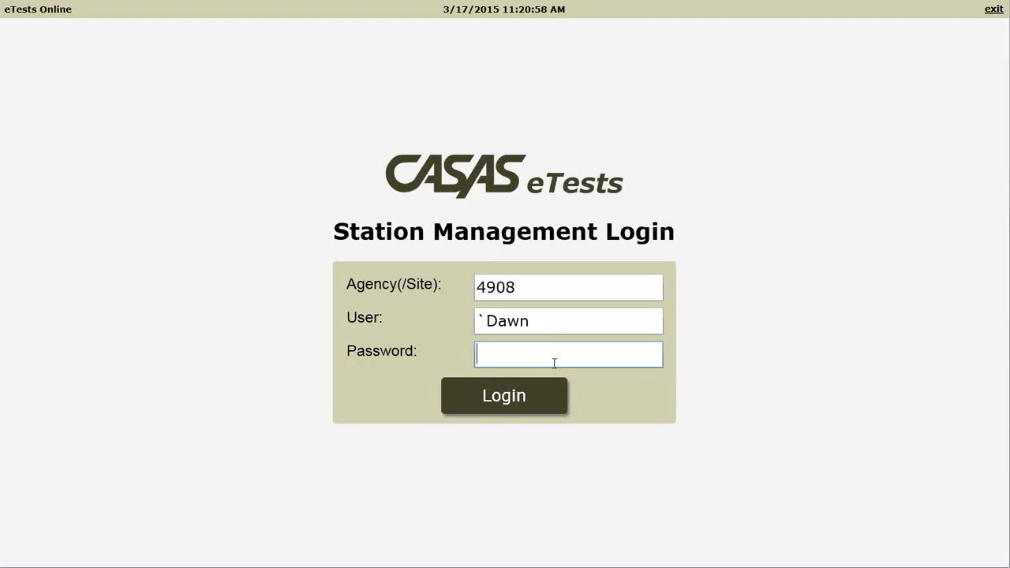
# Browse the CASAS website's ET Help Documentation Getting Started resource list
pyautogui.moveTo(527, 287); pyautogui.dragTo(457, 283)
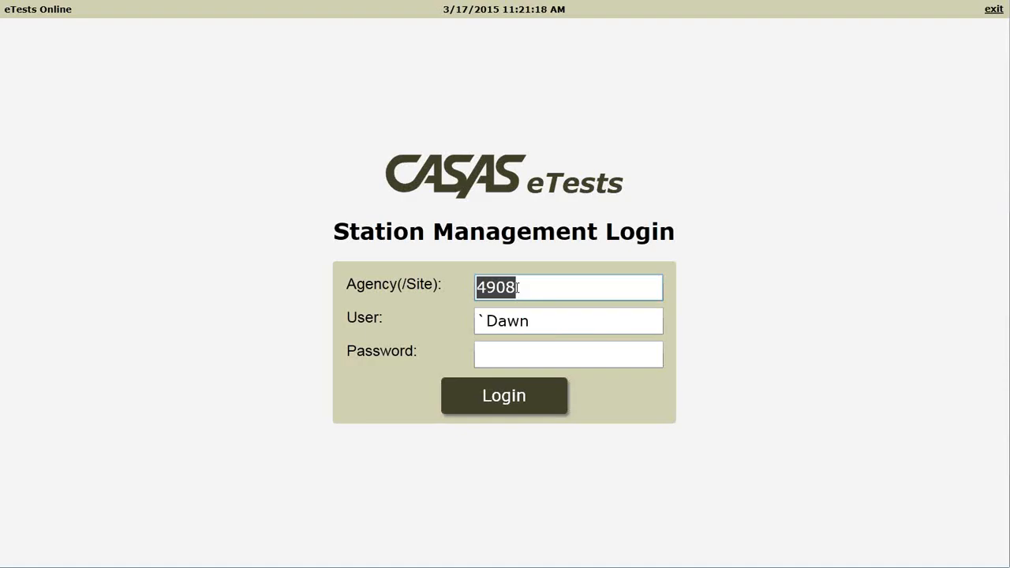
pyautogui.press('super')
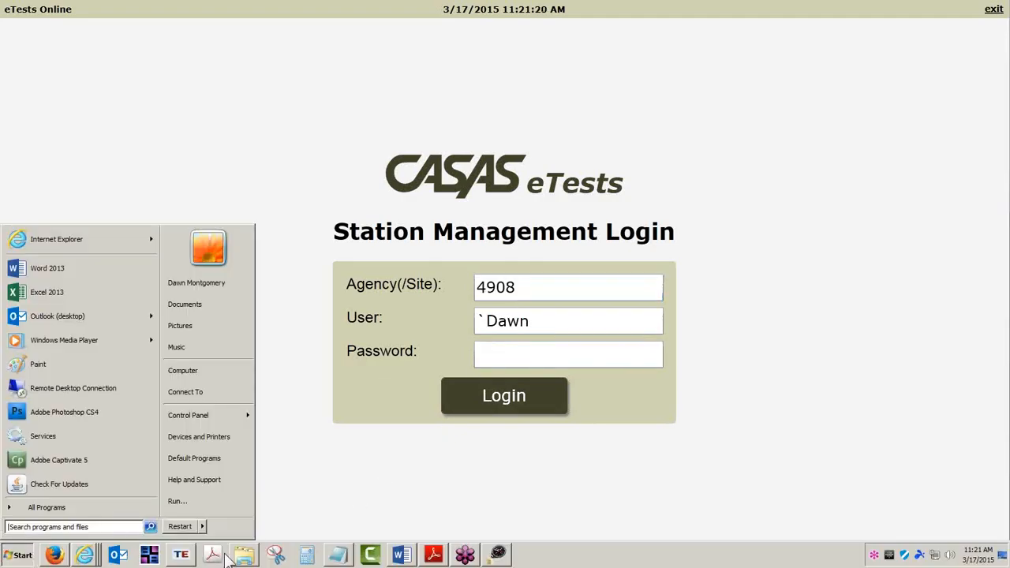
pyautogui.click(84, 555)
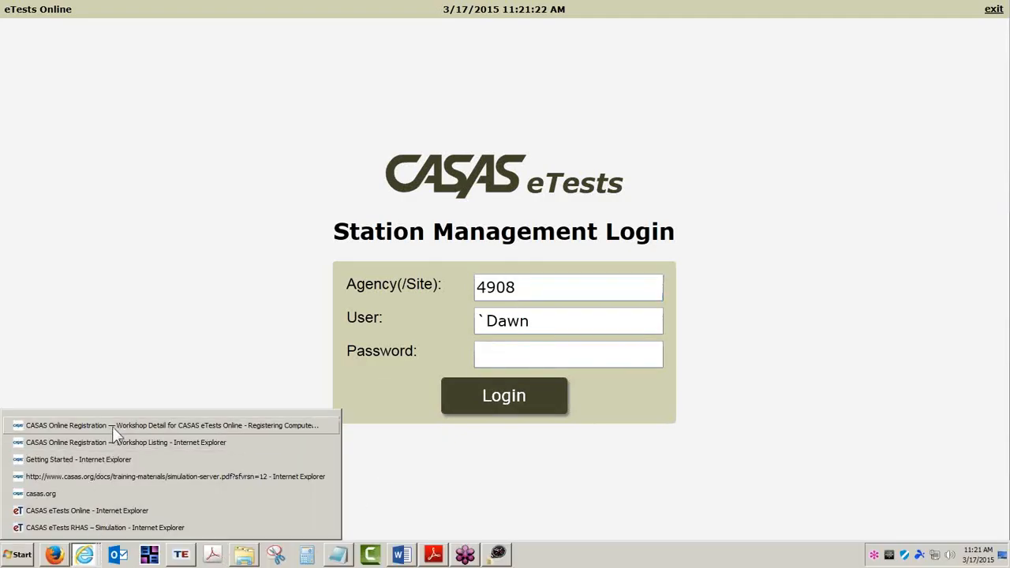
pyautogui.click(114, 426)
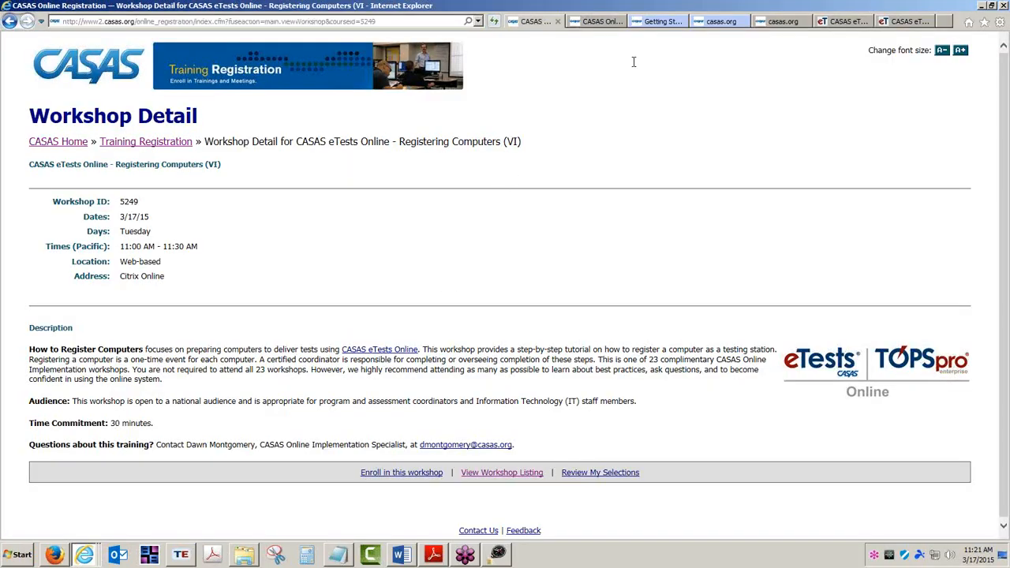
pyautogui.click(658, 20)
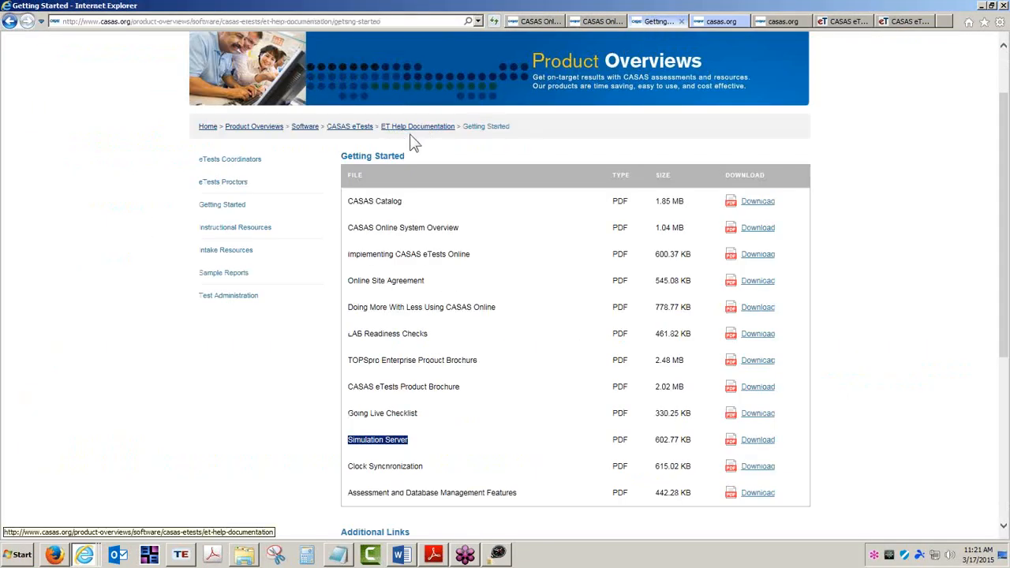
pyautogui.scroll(2, 418, 144)
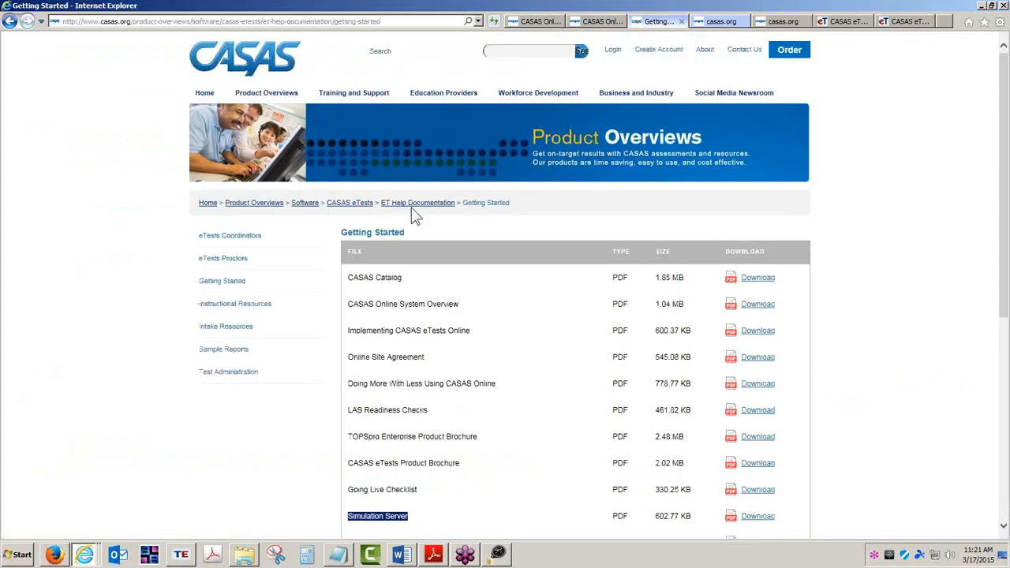
pyautogui.click(350, 96)
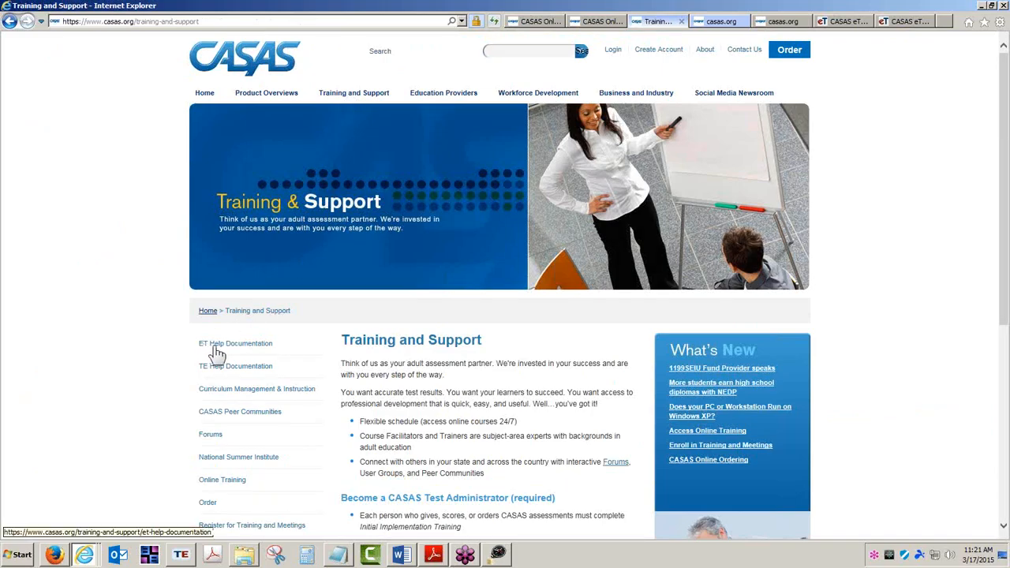
pyautogui.click(254, 353)
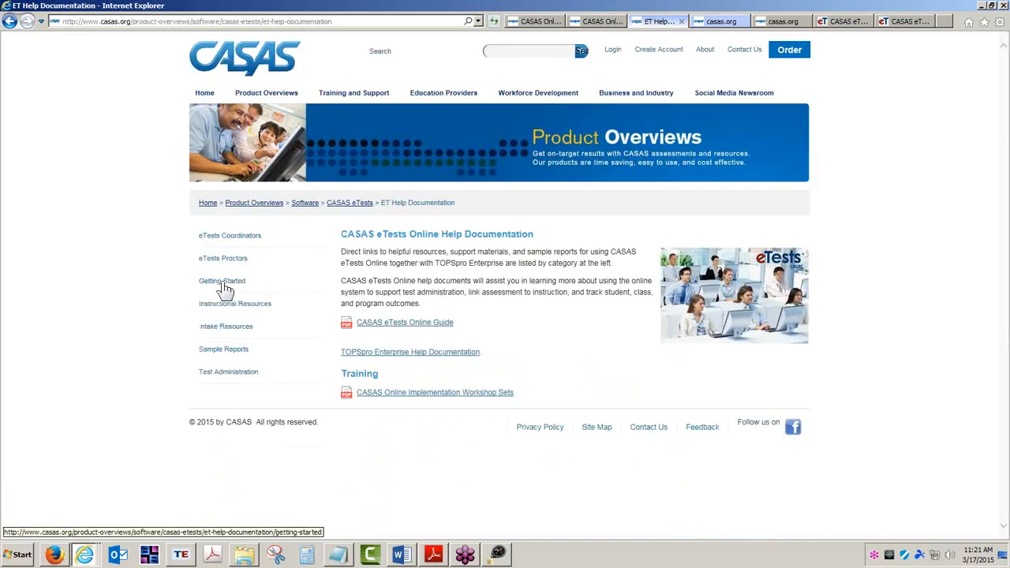
pyautogui.click(222, 282)
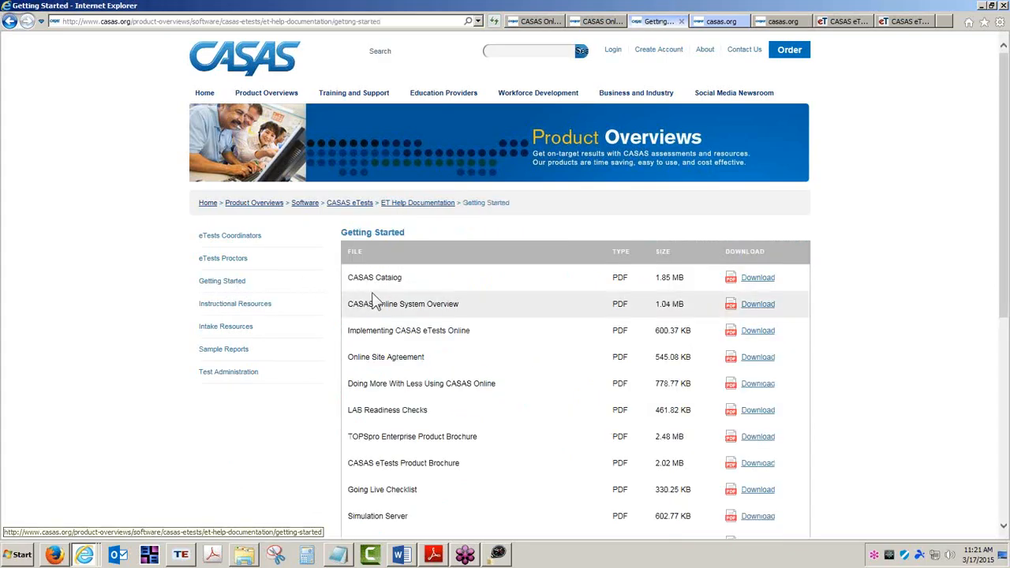
pyautogui.scroll(-3, 387, 288)
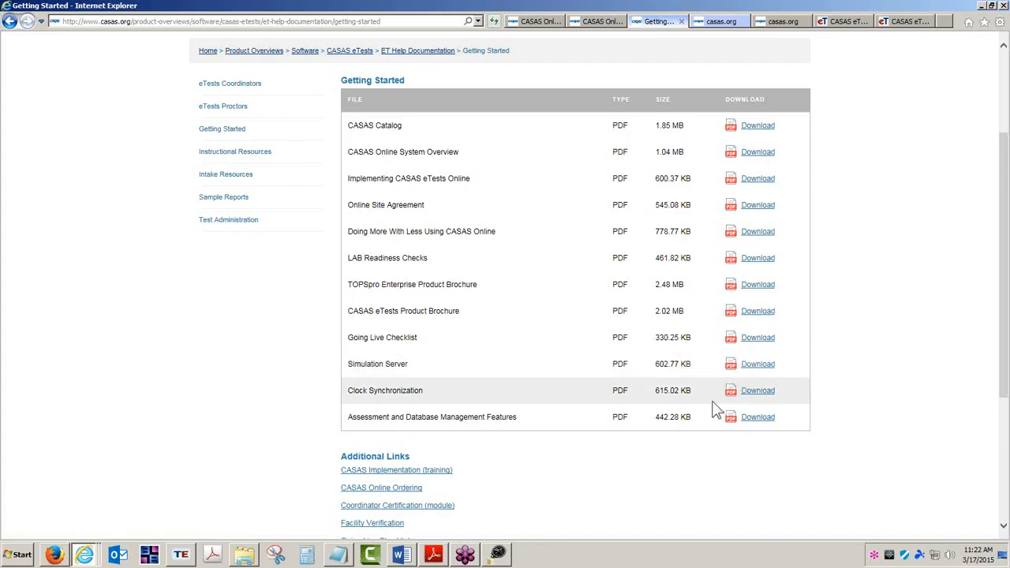
pyautogui.scroll(-5, 715, 402)
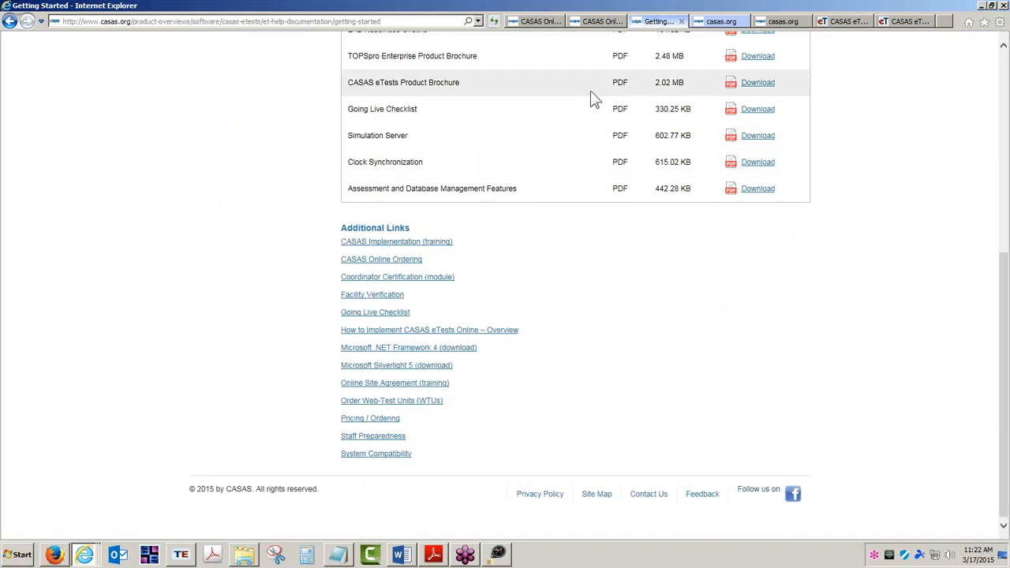
# View the Simulation Server document and minimize the browser to return to the login screen
pyautogui.click(722, 23)
pyautogui.click(360, 22)
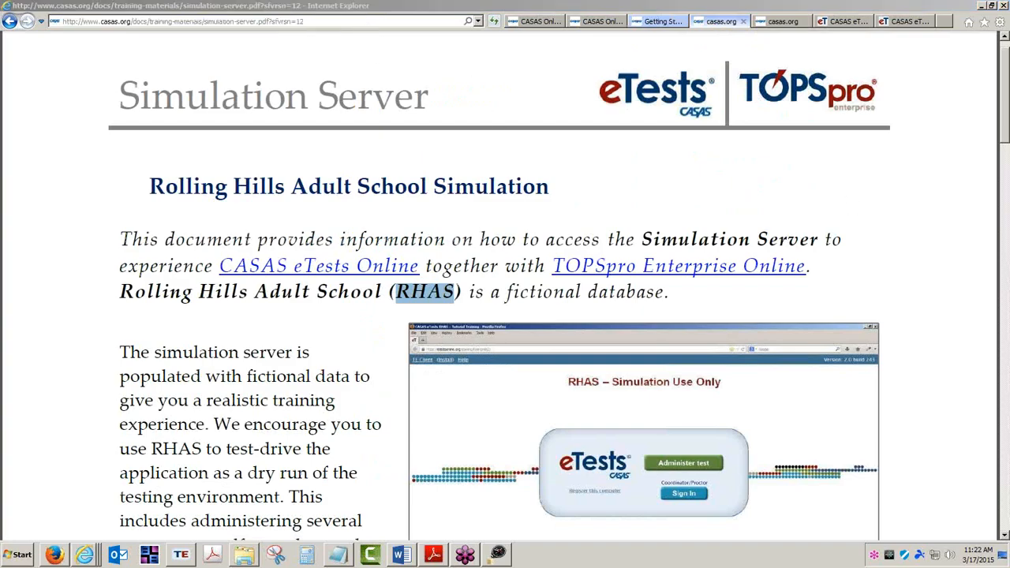
pyautogui.click(983, 8)
pyautogui.click(982, 8)
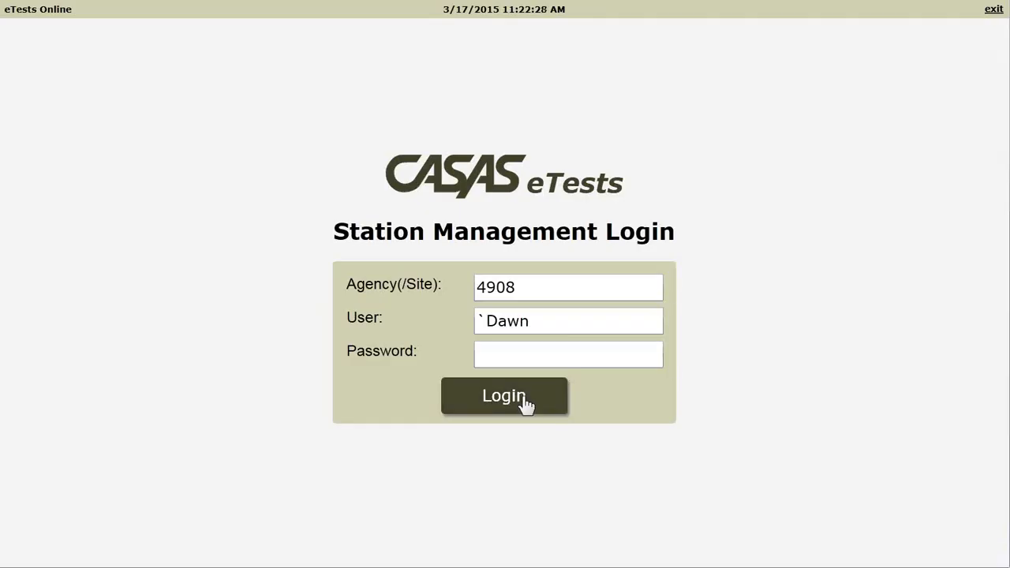
# Replace the Station Management Login user name with the coordinator account's e-mail address
pyautogui.click(521, 354)
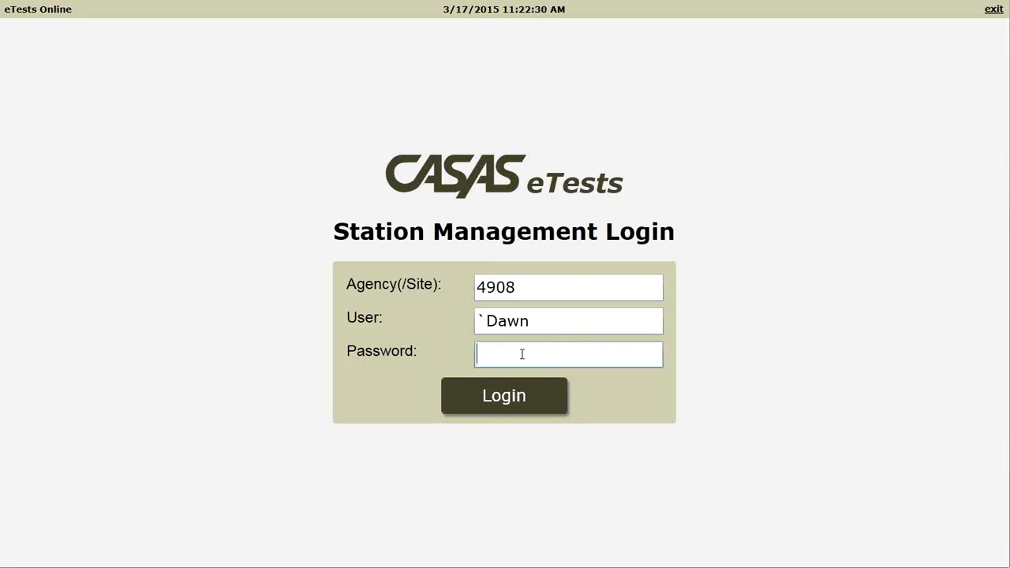
pyautogui.click(525, 286)
pyautogui.moveTo(525, 287); pyautogui.dragTo(463, 285)
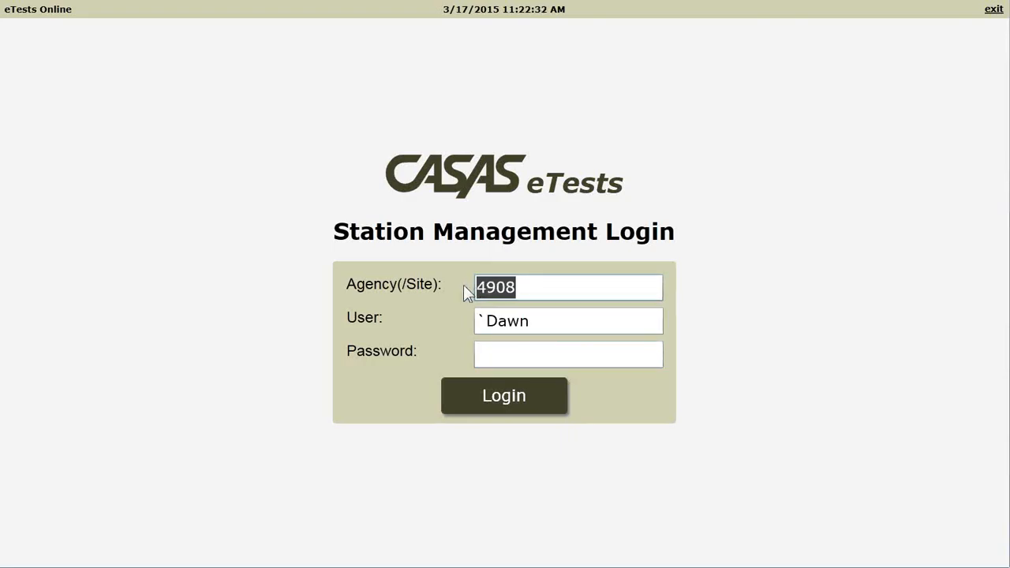
pyautogui.moveTo(552, 319); pyautogui.dragTo(433, 323)
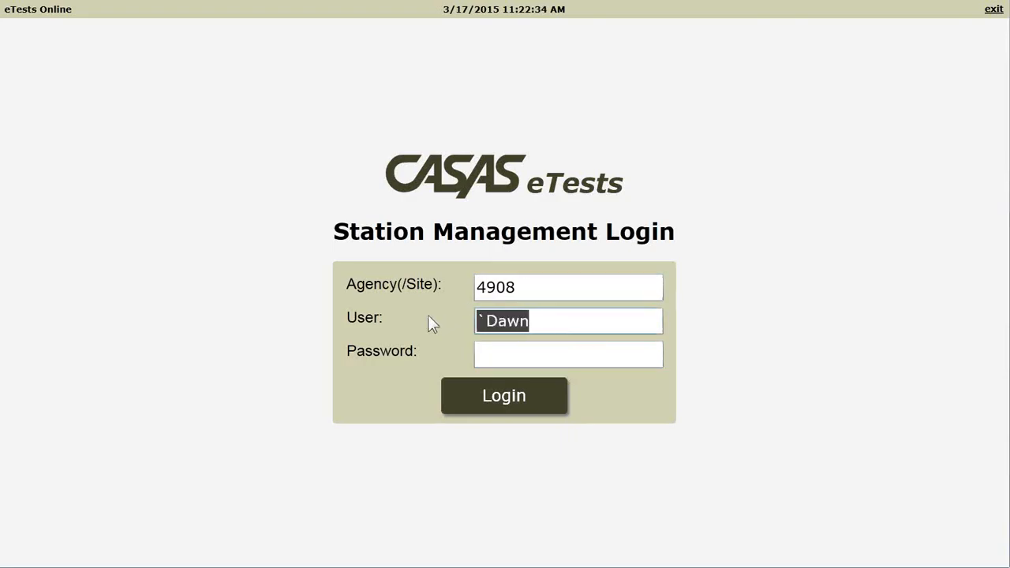
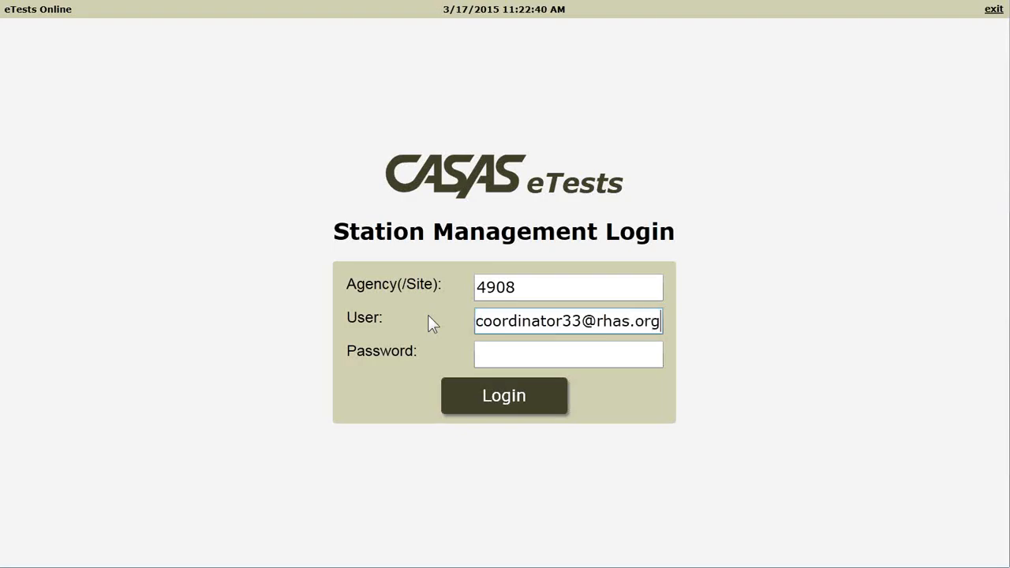
# Enter the account password and log in to Station Management
pyautogui.press('Tab')
pyautogui.write('●●●●●●●●●●●')
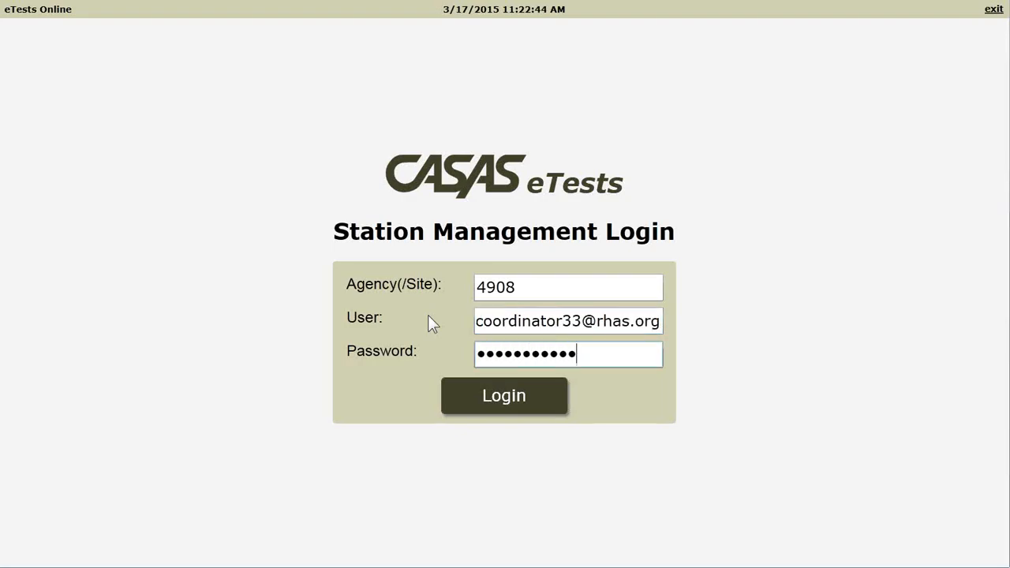
pyautogui.click(495, 397)
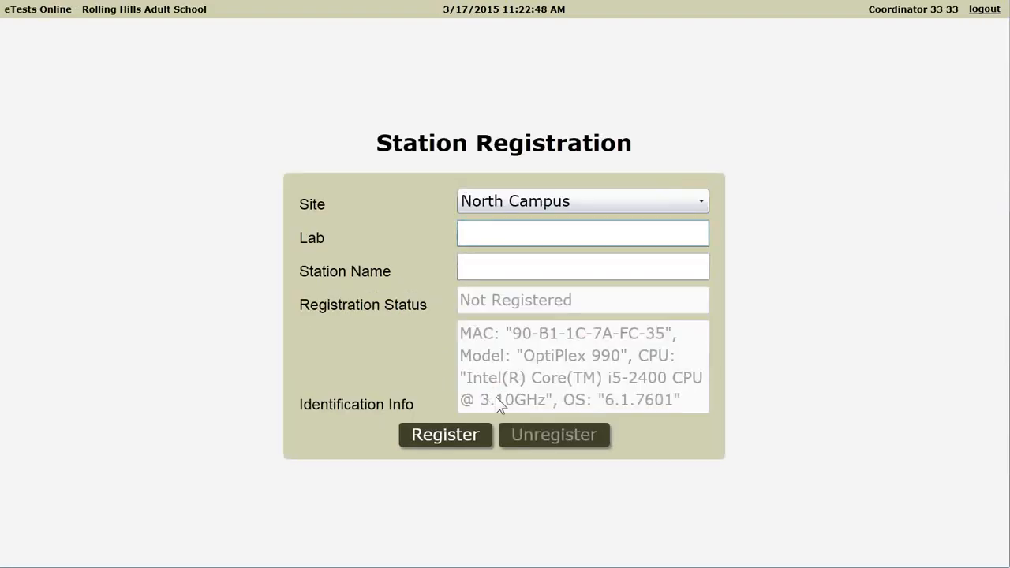
# Keep North Campus as the site and enter Assessment Center as the lab
pyautogui.click(706, 207)
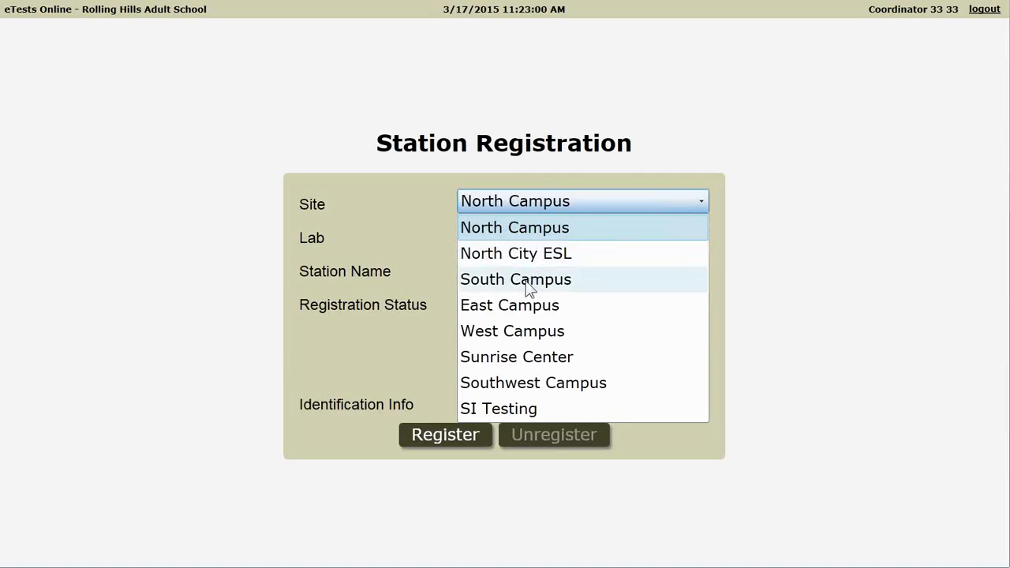
pyautogui.click(504, 234)
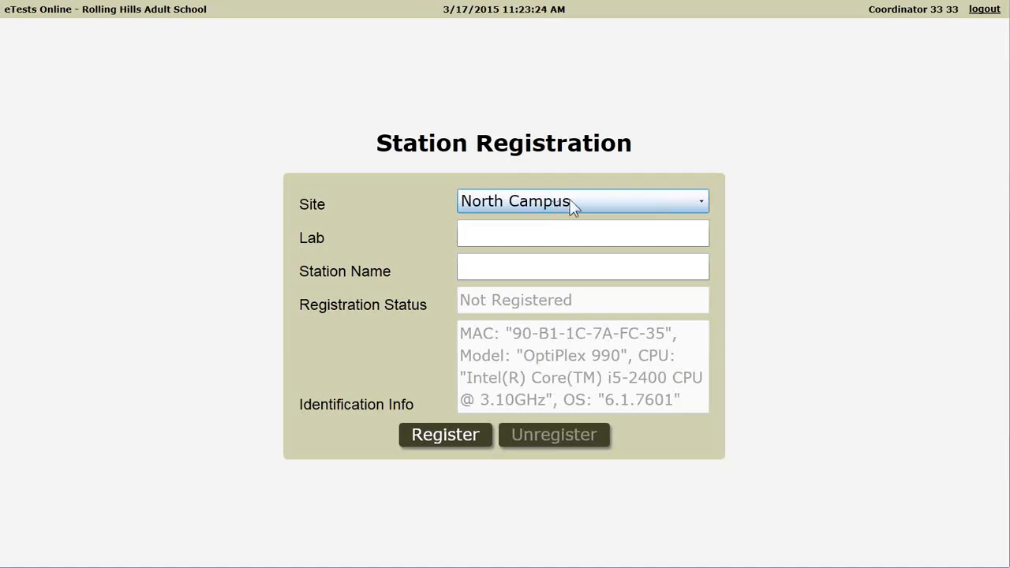
pyautogui.click(702, 204)
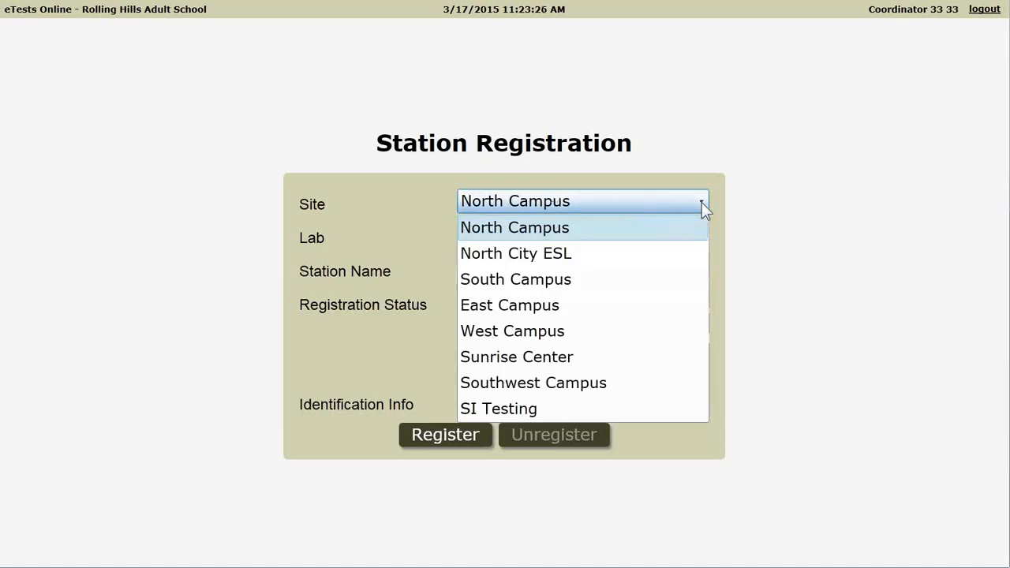
pyautogui.click(545, 234)
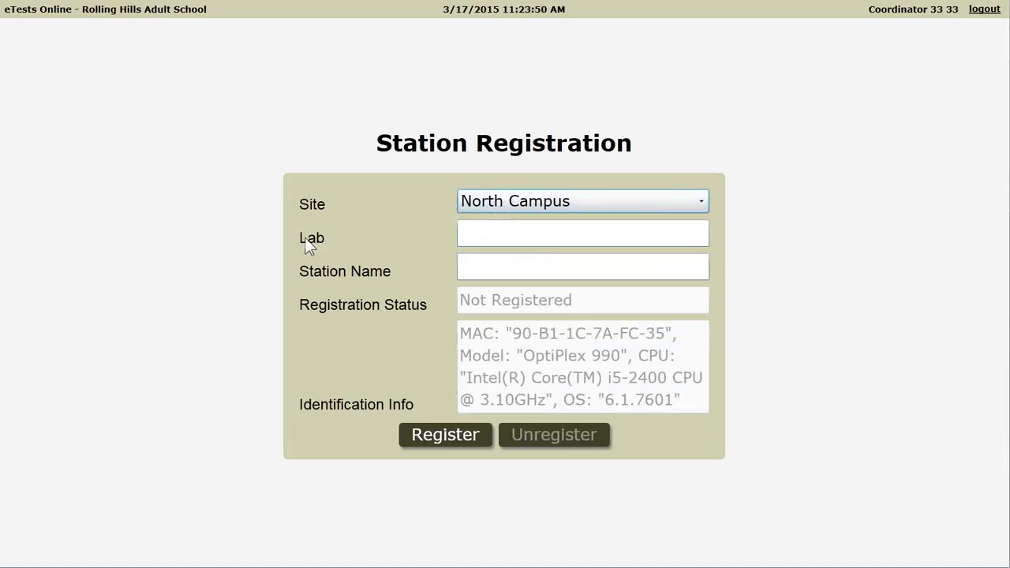
pyautogui.click(466, 228)
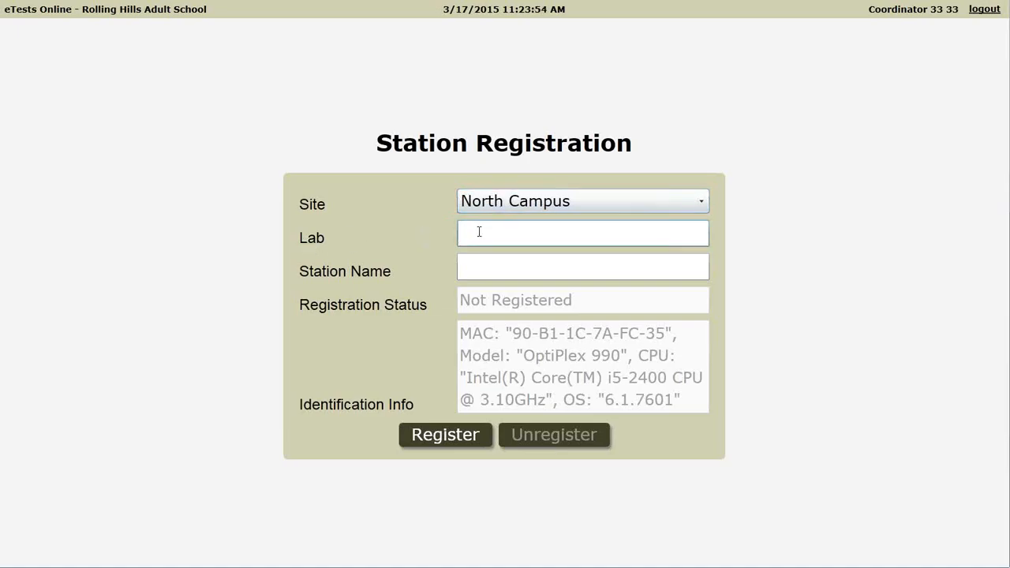
pyautogui.write('Assessment Center')
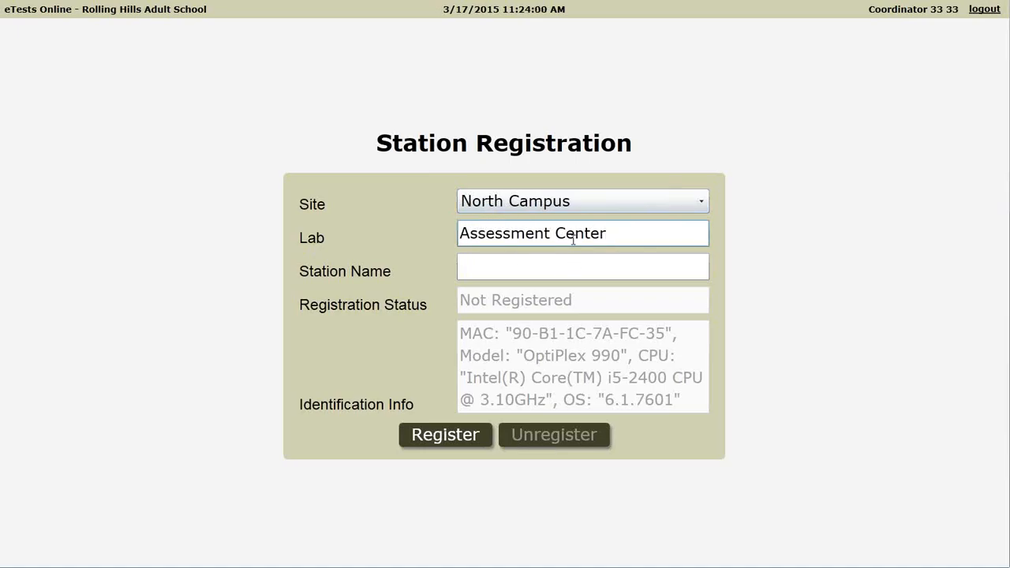
# Name the station AC-01 and submit the registration, dismissing the confirmation alert
pyautogui.click(516, 266)
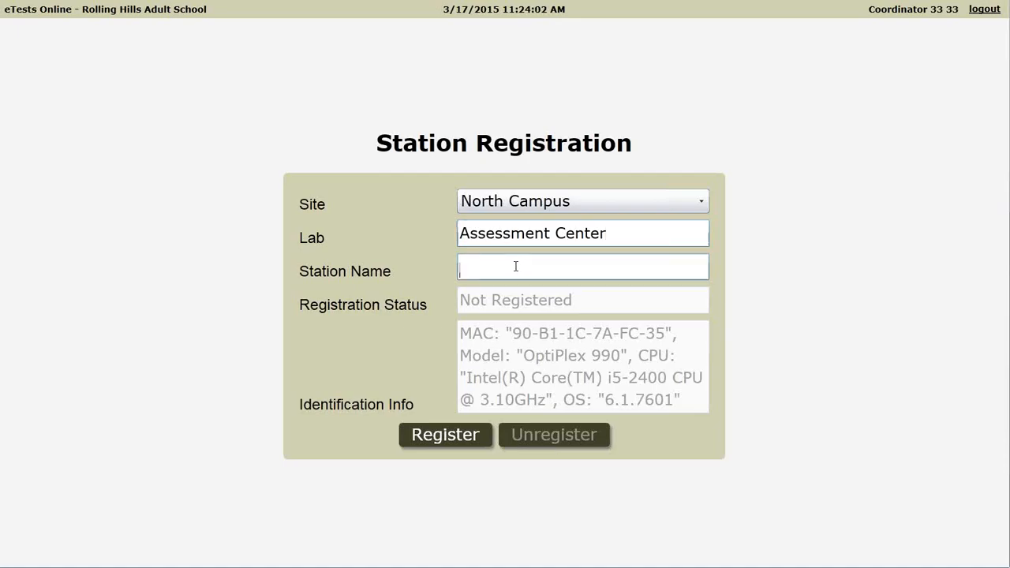
pyautogui.write('AC-01')
pyautogui.moveTo(514, 267); pyautogui.dragTo(488, 267)
pyautogui.moveTo(460, 234); pyautogui.dragTo(629, 230)
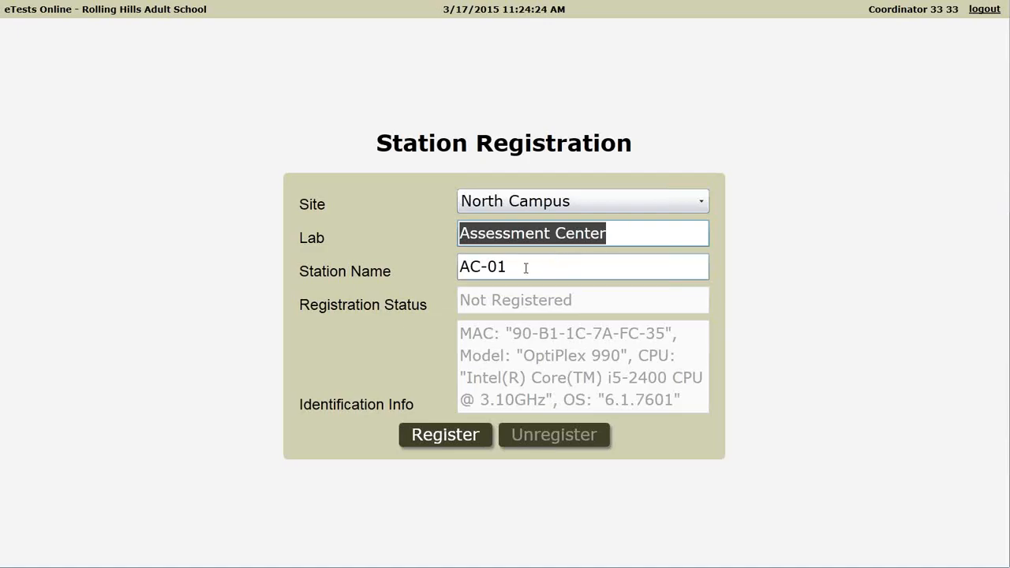
pyautogui.moveTo(516, 267); pyautogui.dragTo(463, 267)
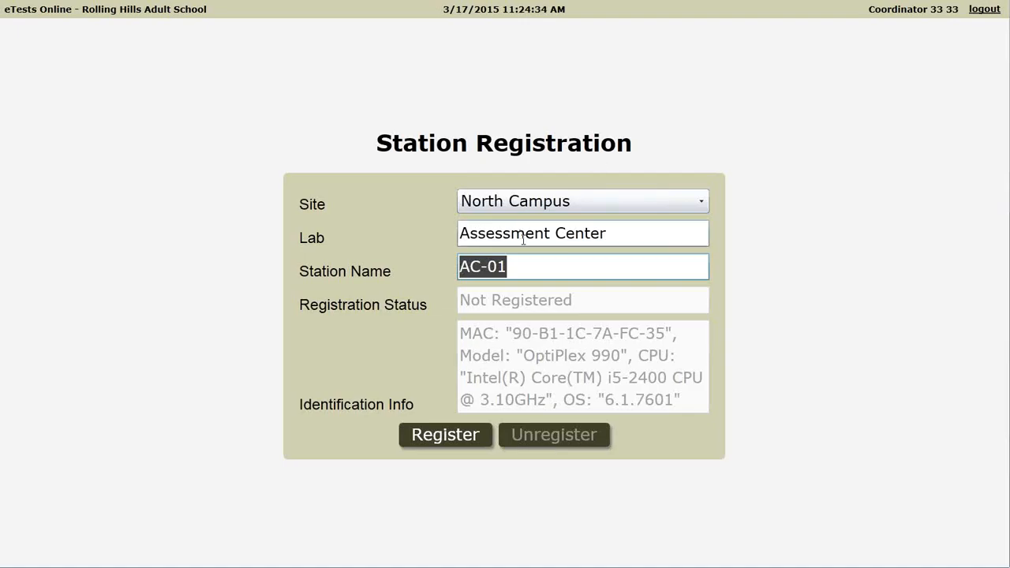
pyautogui.moveTo(529, 267); pyautogui.dragTo(452, 270)
pyautogui.click(534, 268)
pyautogui.tripleClick(546, 268)
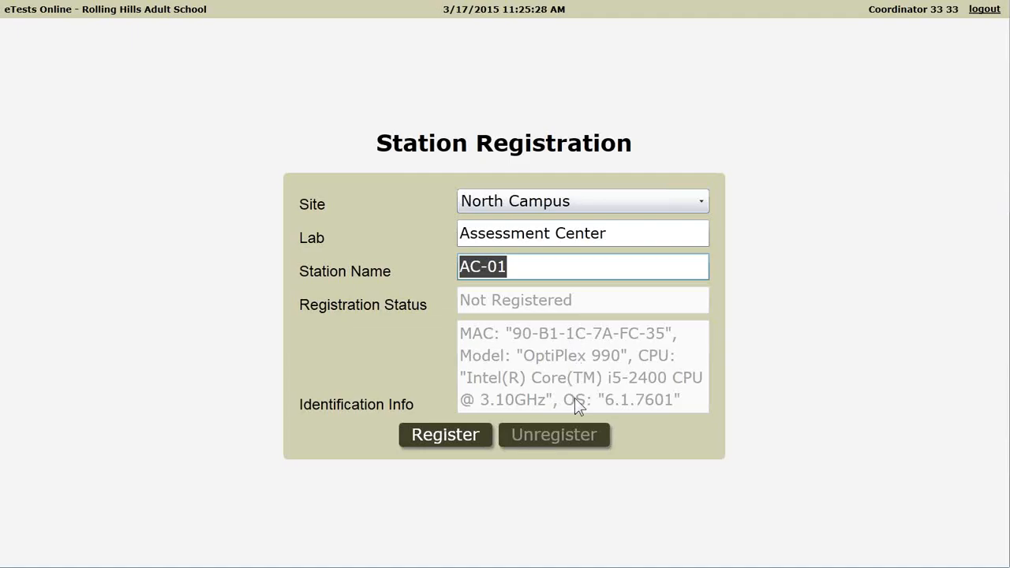
pyautogui.click(445, 438)
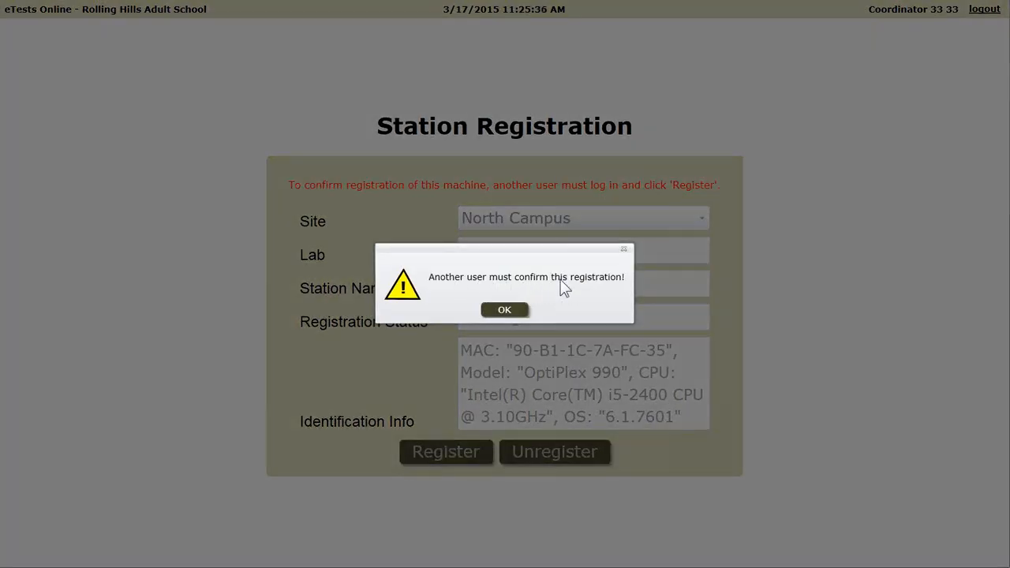
pyautogui.click(499, 311)
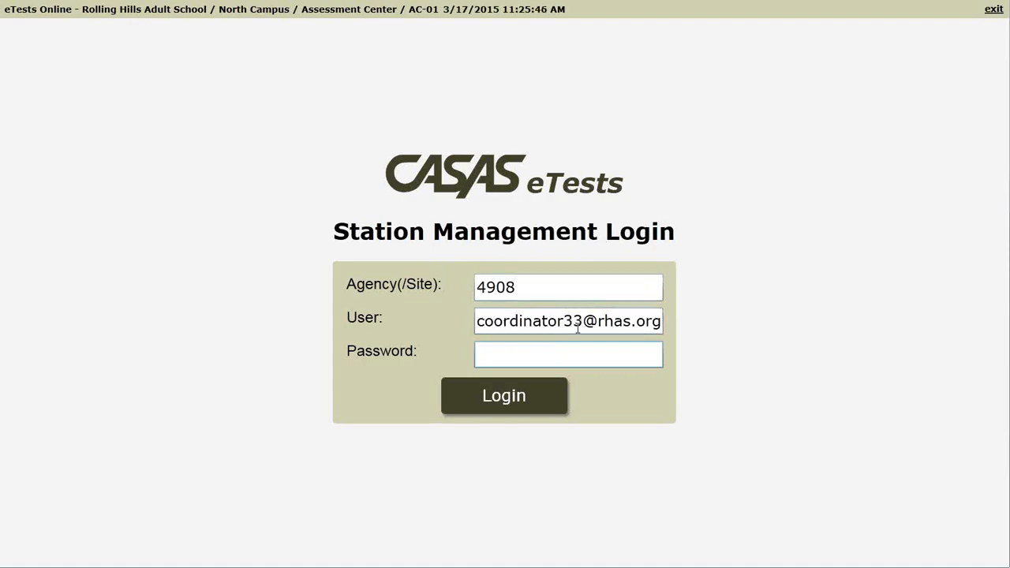
# Change the Station Management Login user name to the proctor account's e-mail address
pyautogui.moveTo(477, 321); pyautogui.dragTo(564, 321)
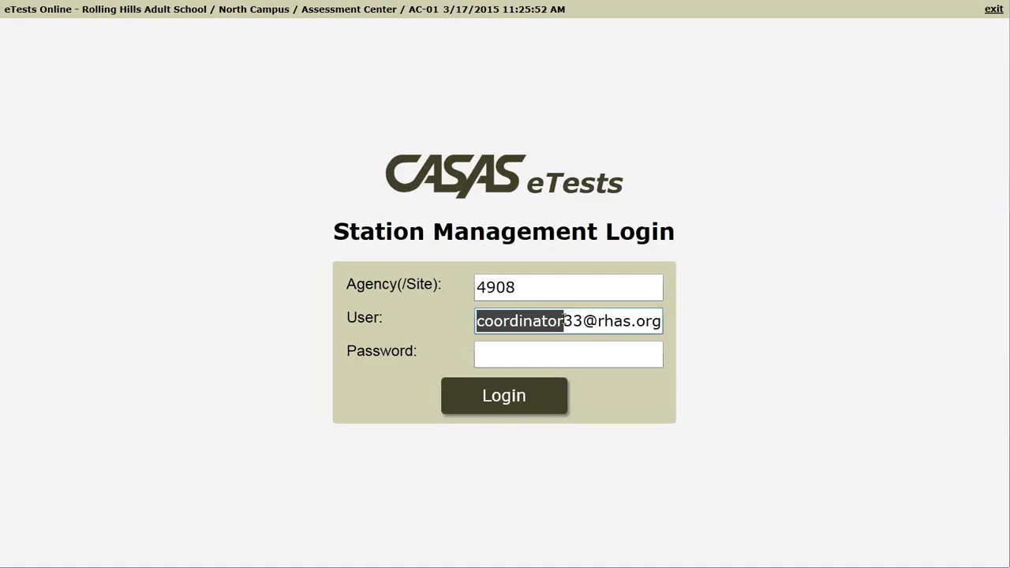
pyautogui.click(575, 354)
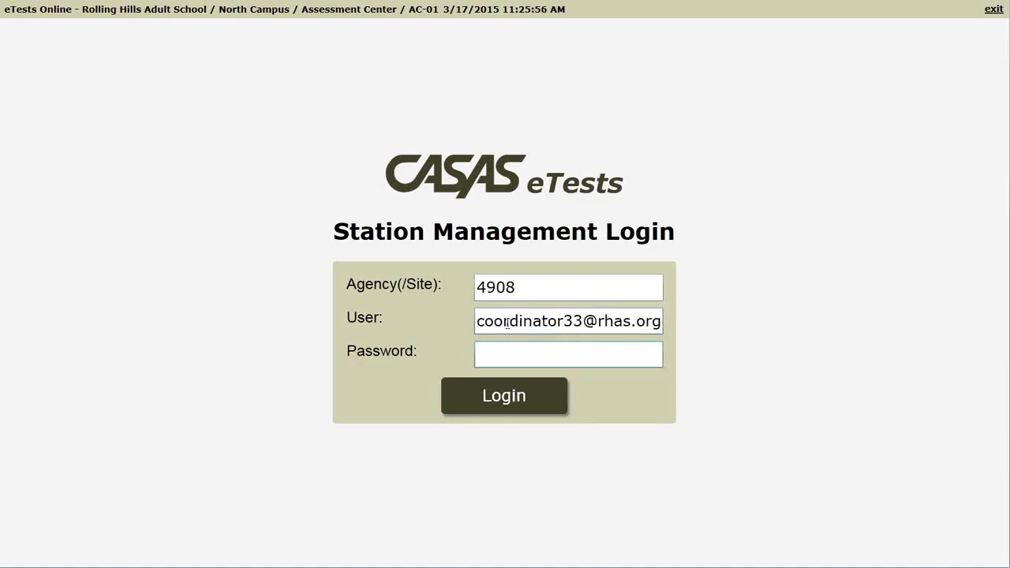
pyautogui.moveTo(477, 323); pyautogui.dragTo(582, 323)
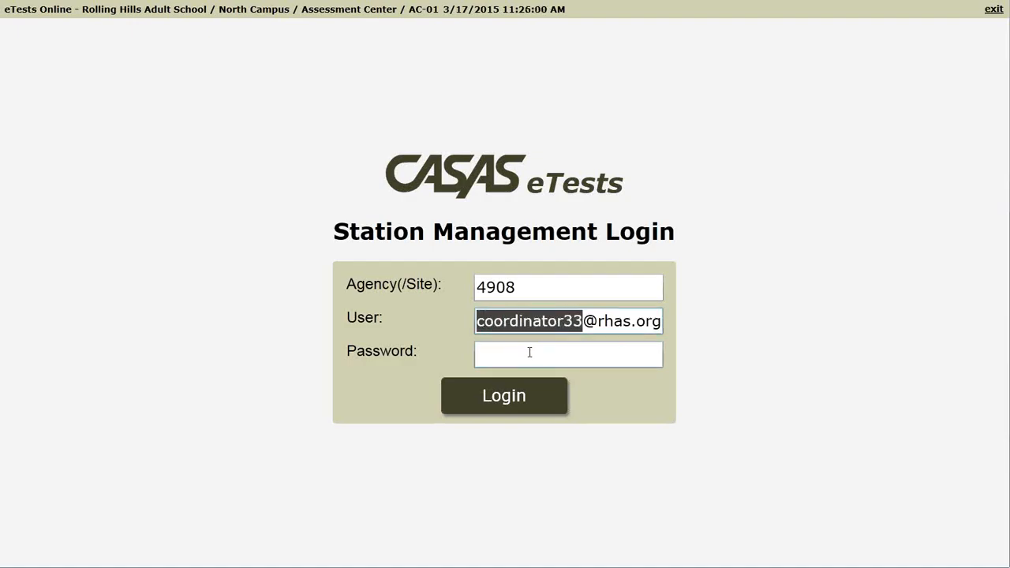
pyautogui.click(529, 352)
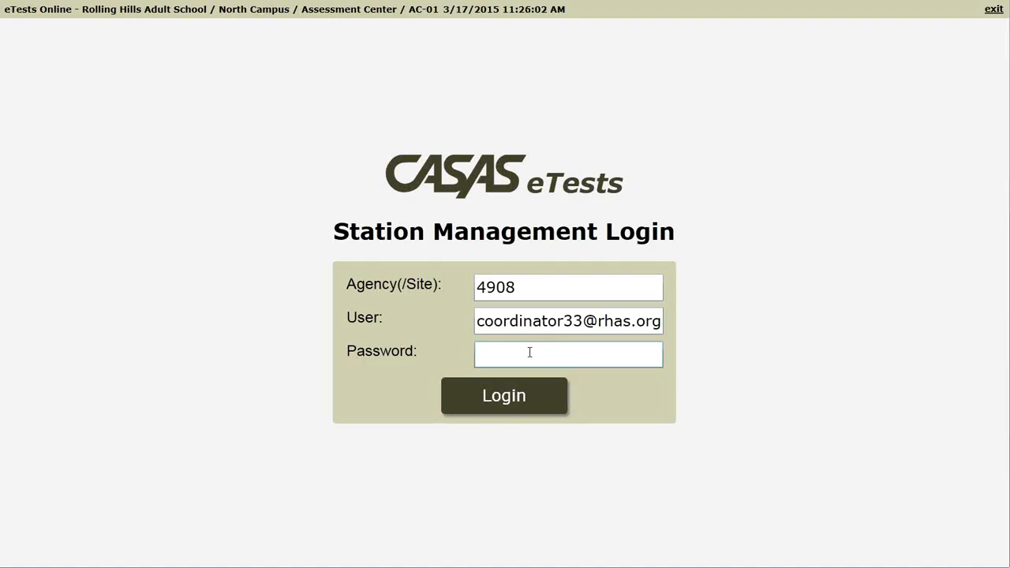
pyautogui.click(573, 322)
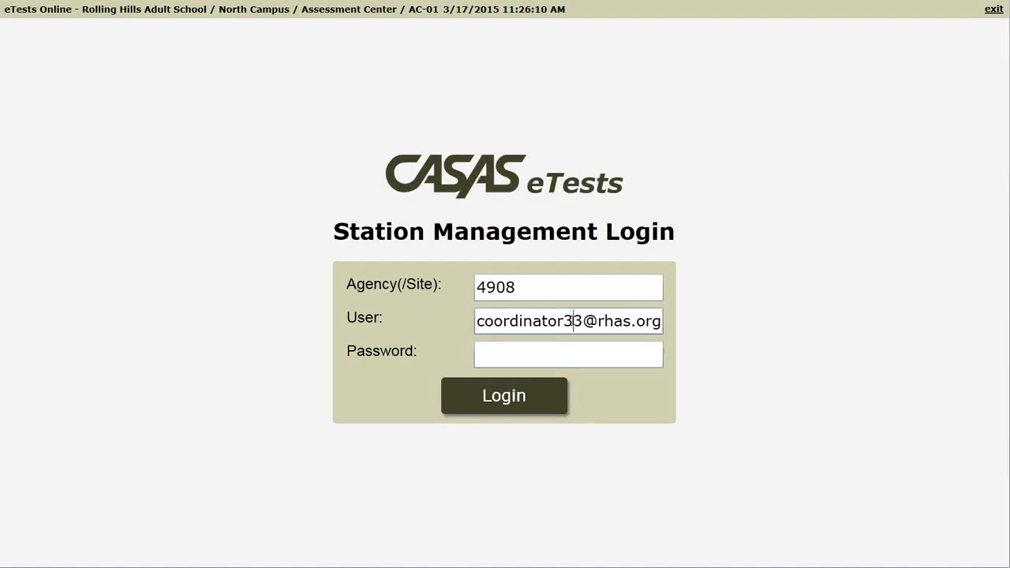
pyautogui.moveTo(573, 322); pyautogui.dragTo(563, 322)
pyautogui.press('BackSpace')
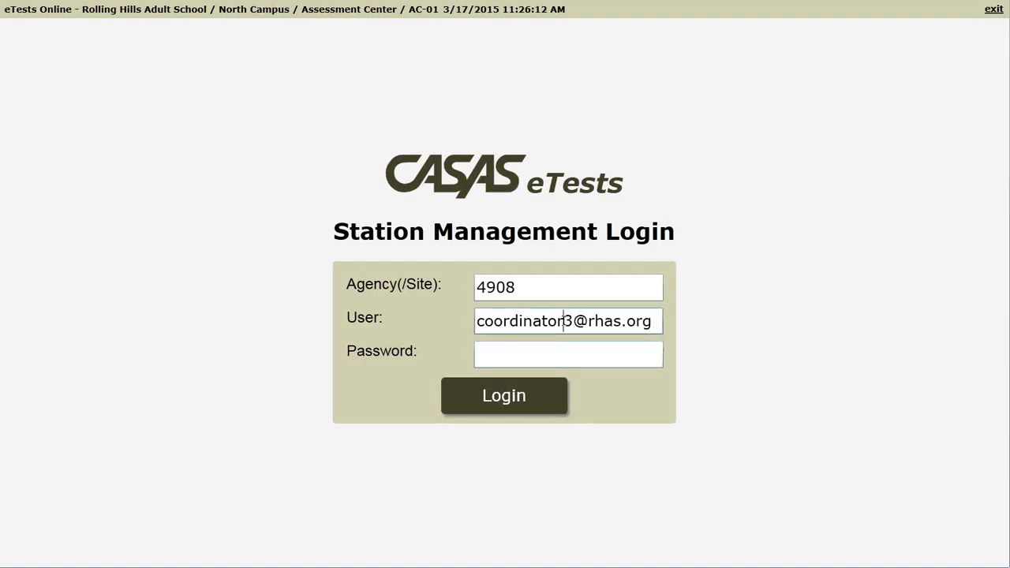
pyautogui.moveTo(563, 325); pyautogui.dragTo(448, 332)
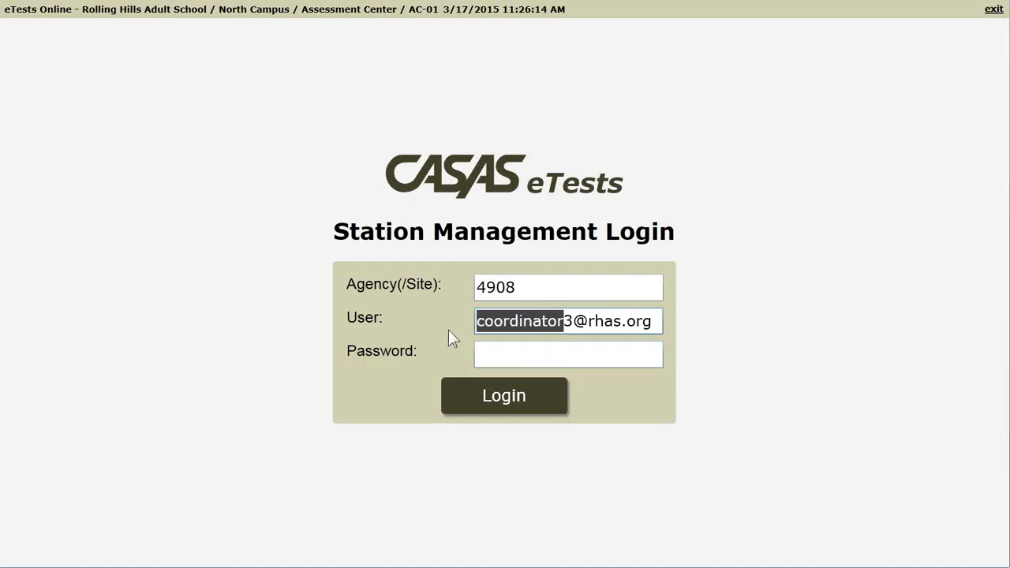
pyautogui.write('proctor3')
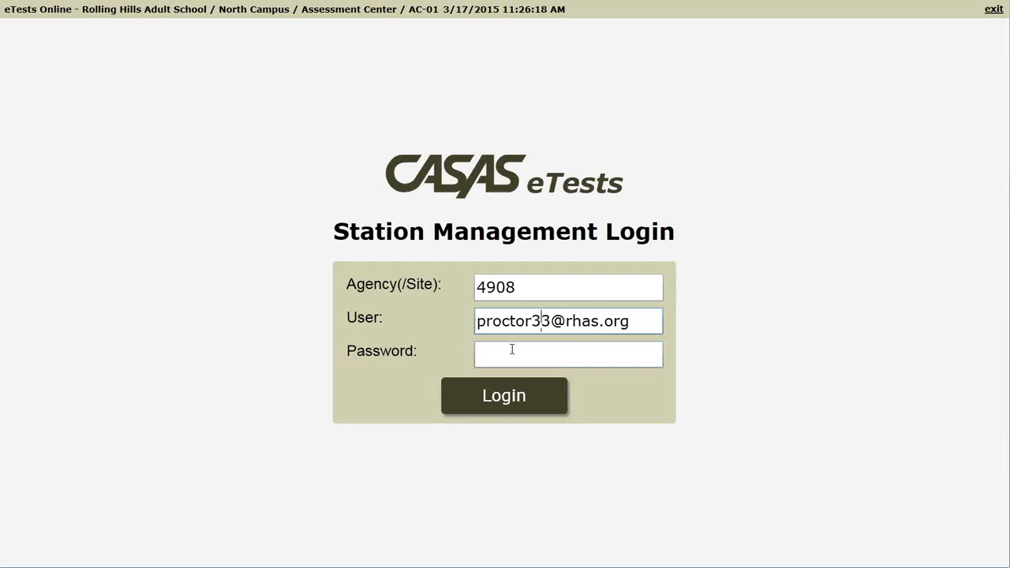
pyautogui.moveTo(641, 321); pyautogui.dragTo(458, 333)
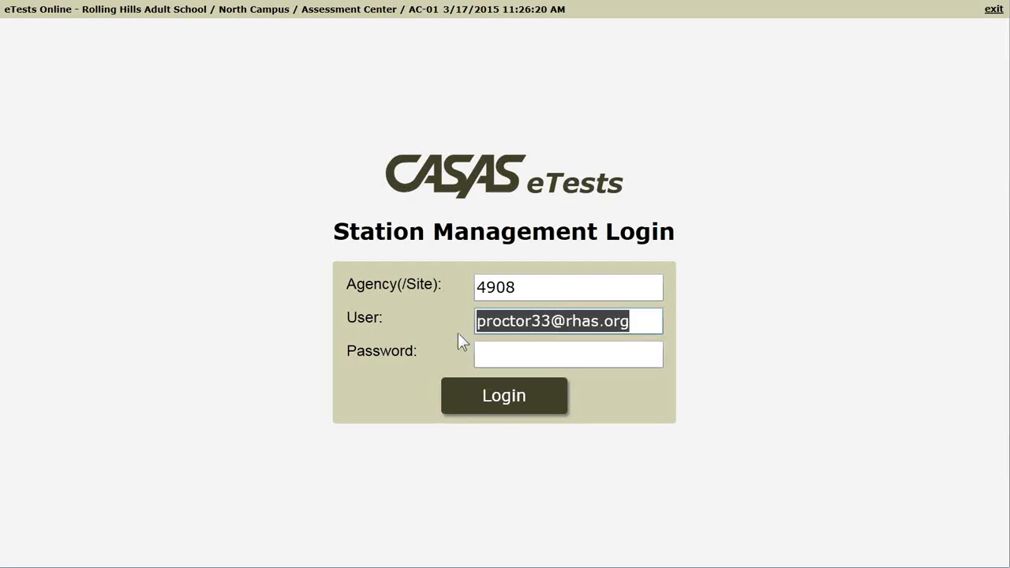
# Enter the proctor account password and log in to Station Management
pyautogui.click(505, 352)
pyautogui.write('p******')
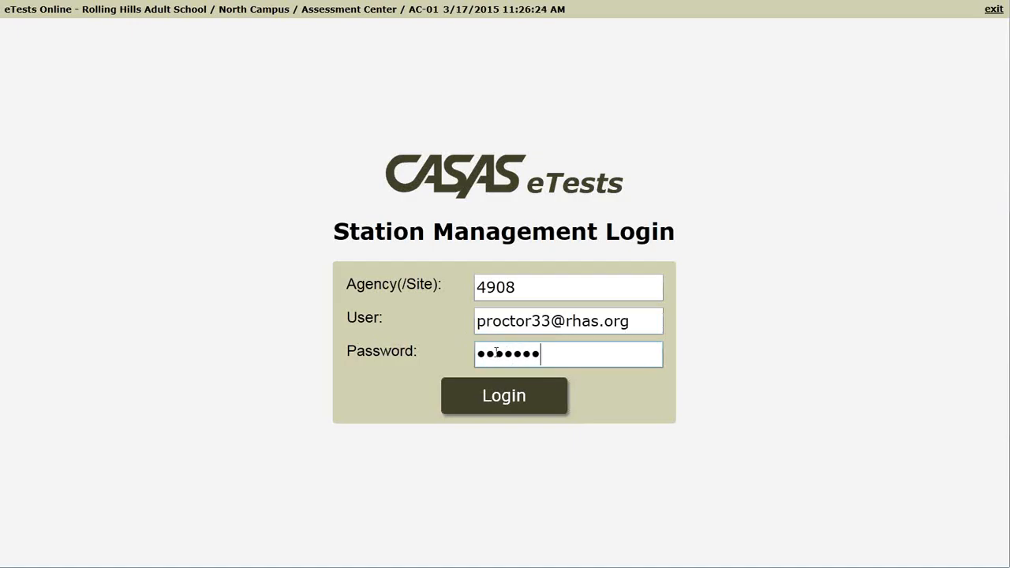
pyautogui.click(506, 399)
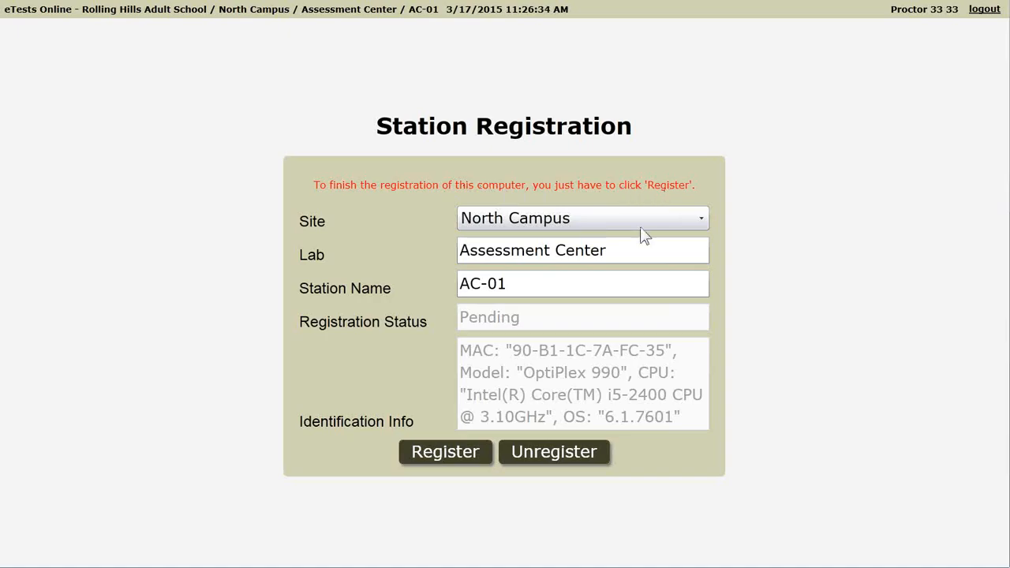
# Confirm the pending station registration as the second user and close the success alert
pyautogui.click(628, 252)
pyautogui.hotkey('ctrl', 'a')
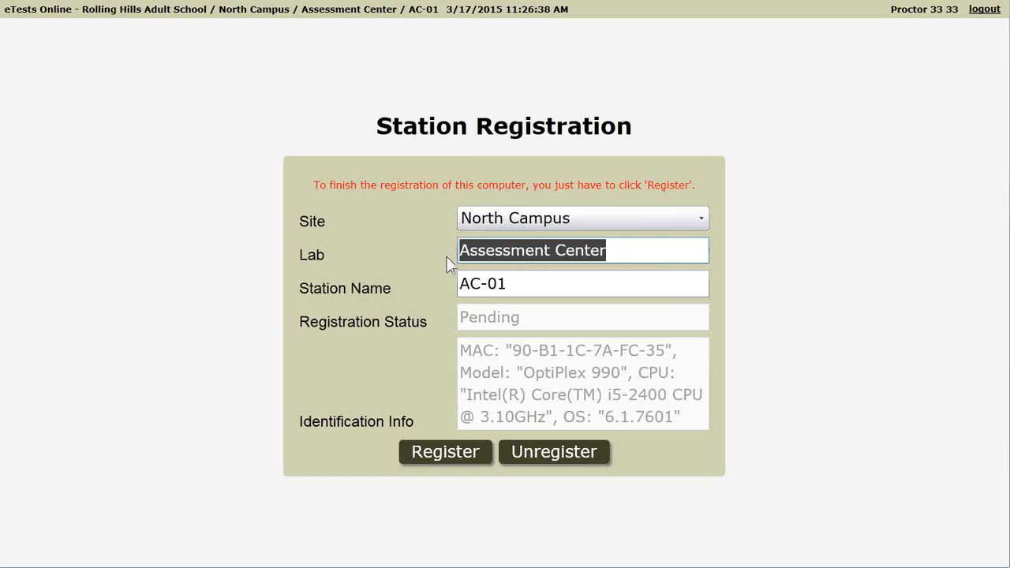
pyautogui.moveTo(545, 286); pyautogui.dragTo(459, 286)
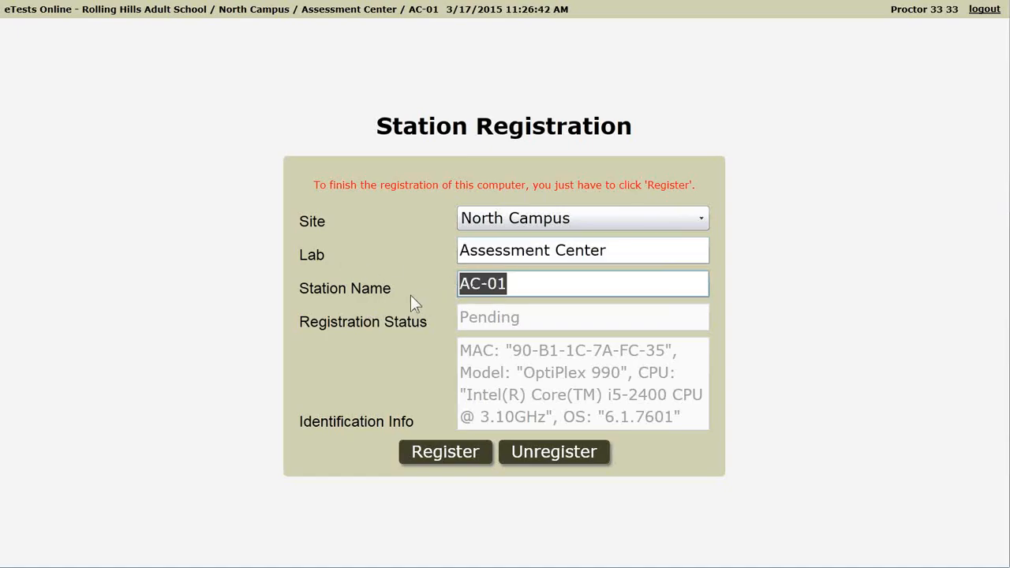
pyautogui.click(543, 289)
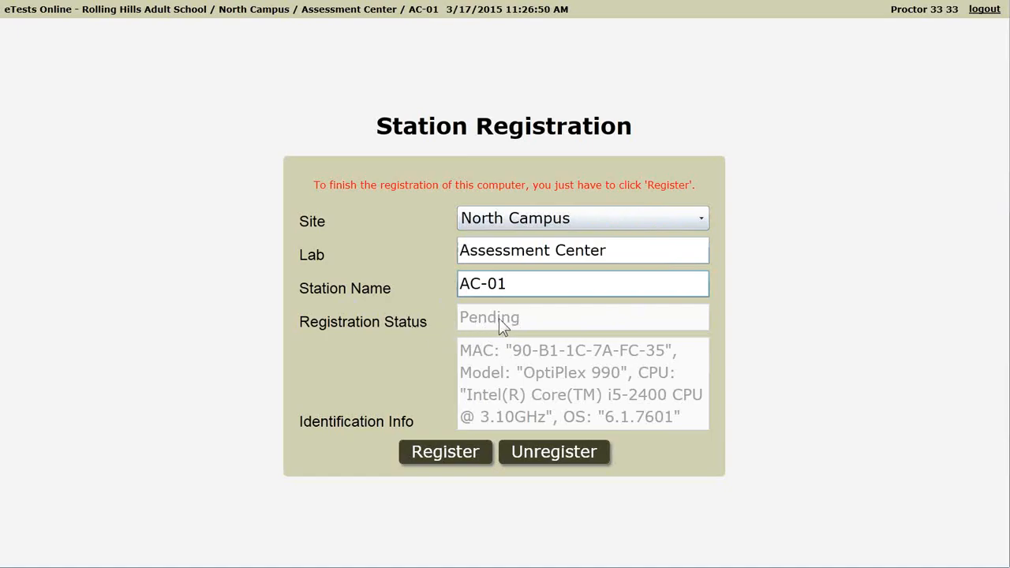
pyautogui.click(444, 453)
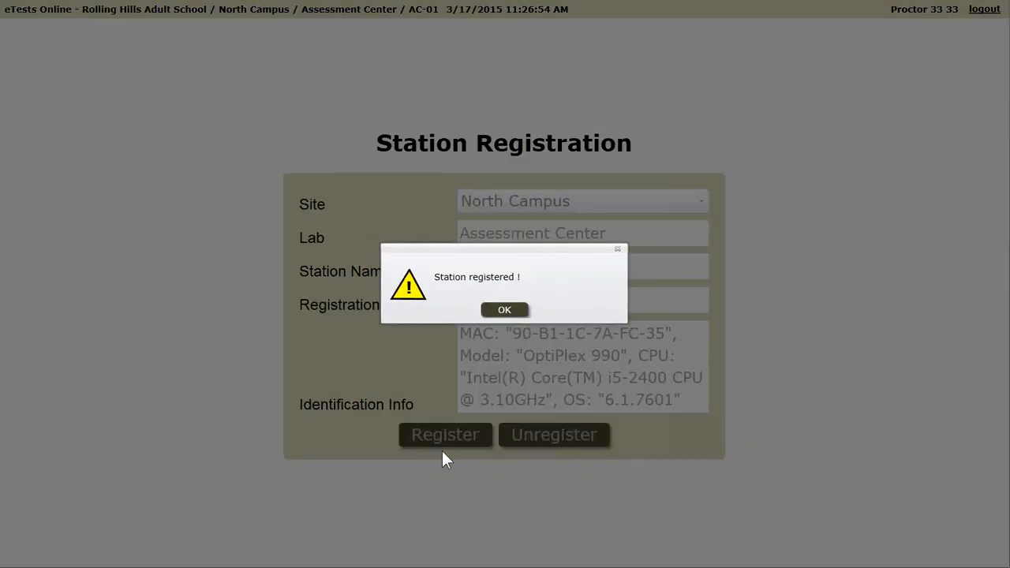
pyautogui.click(506, 312)
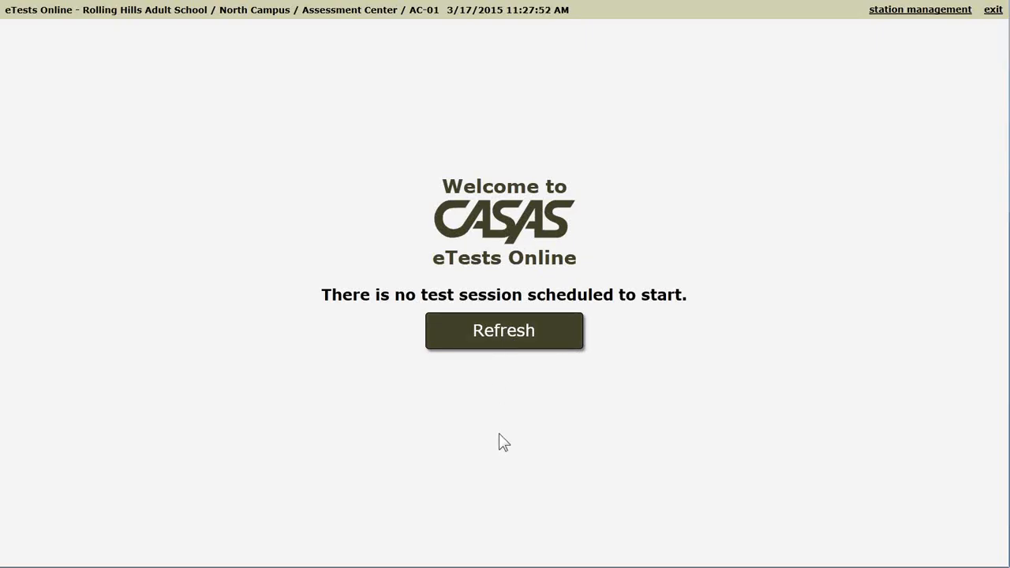
# Switch to the CASAS eTests RHAS – Simulation browser window
pyautogui.press('super')
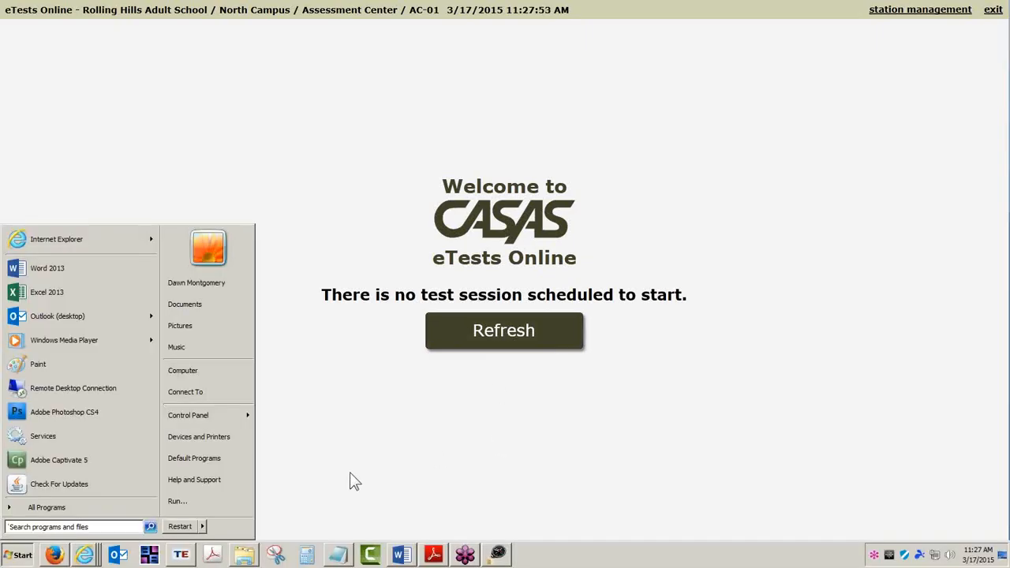
pyautogui.rightClick(87, 554)
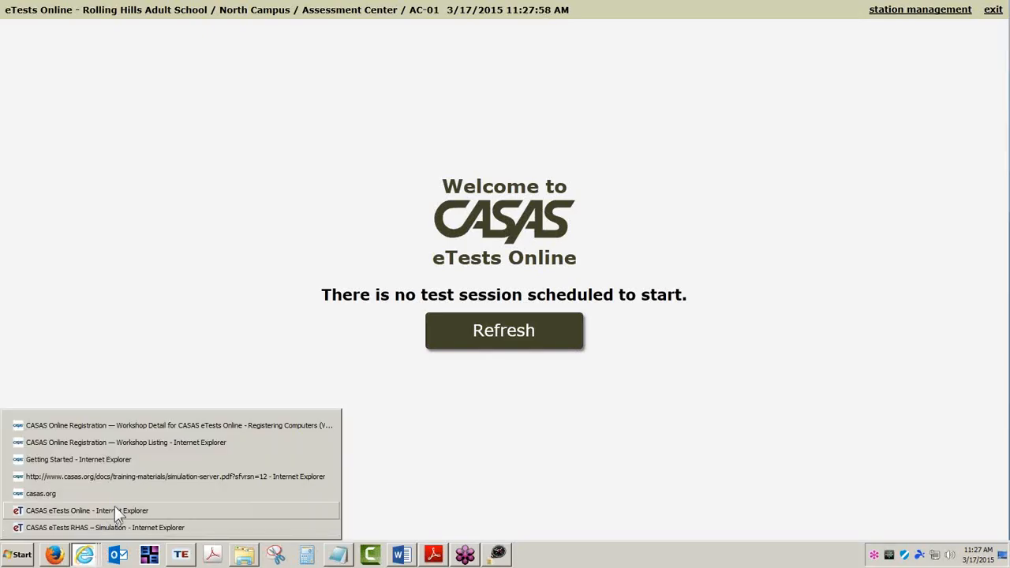
pyautogui.click(113, 527)
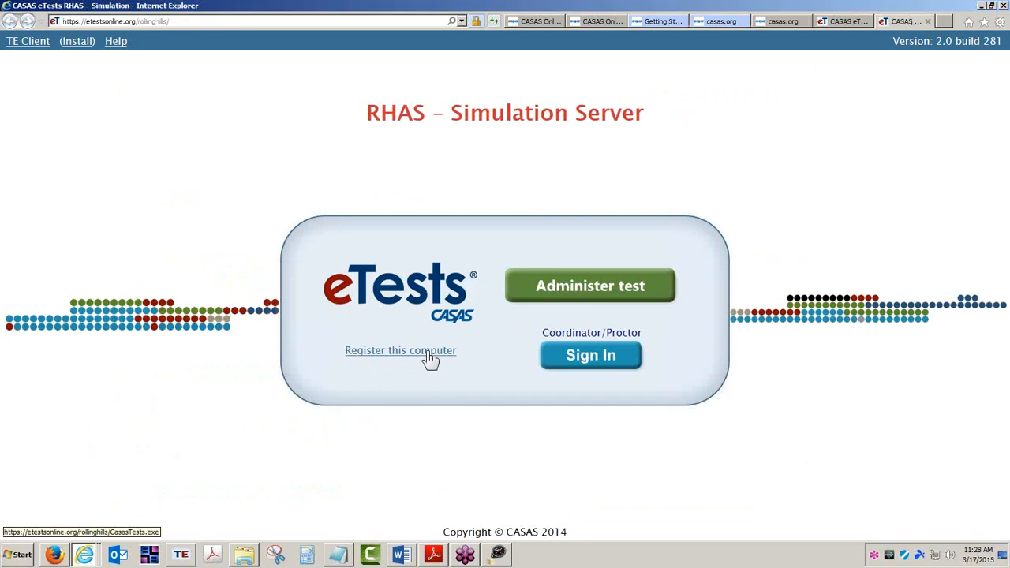
# Sign in to Application Management with the coordinator password and open Testing Stations
pyautogui.click(602, 358)
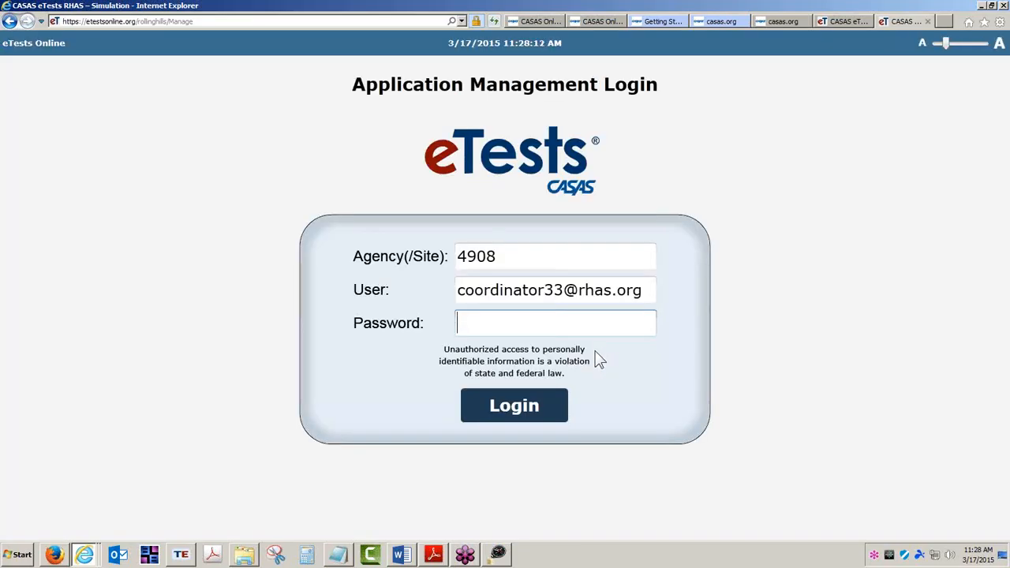
pyautogui.write('***********')
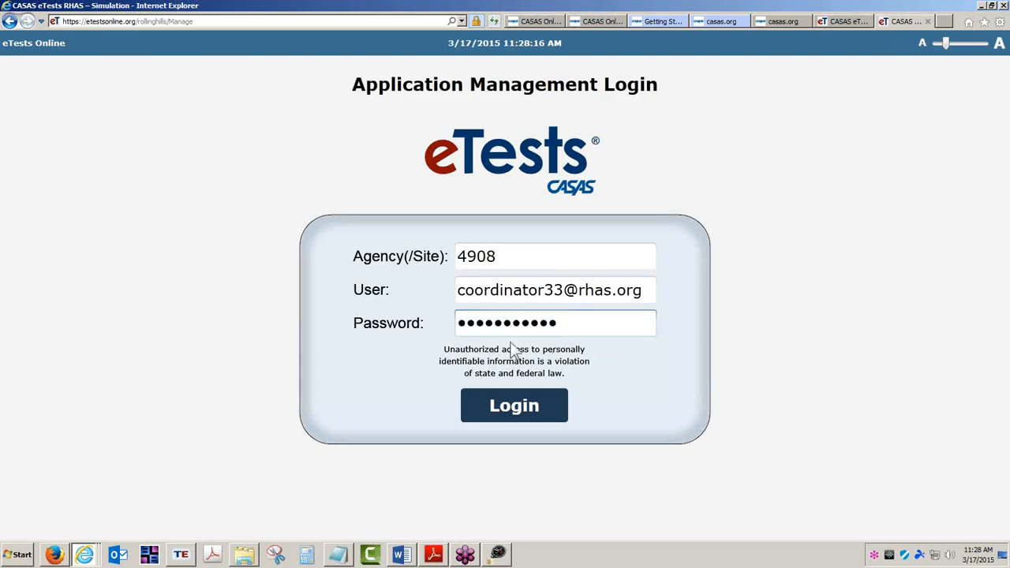
pyautogui.click(521, 406)
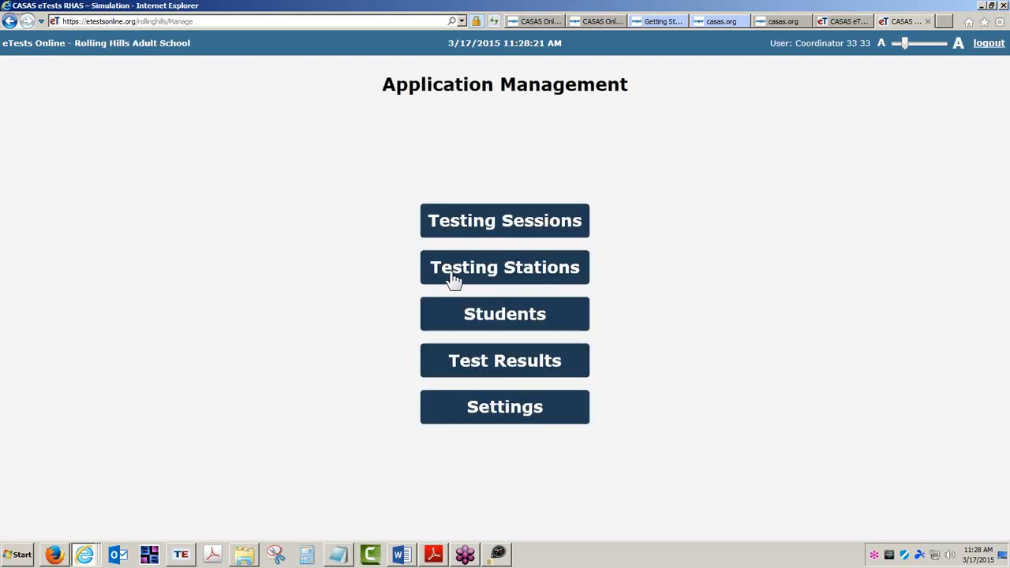
pyautogui.click(523, 269)
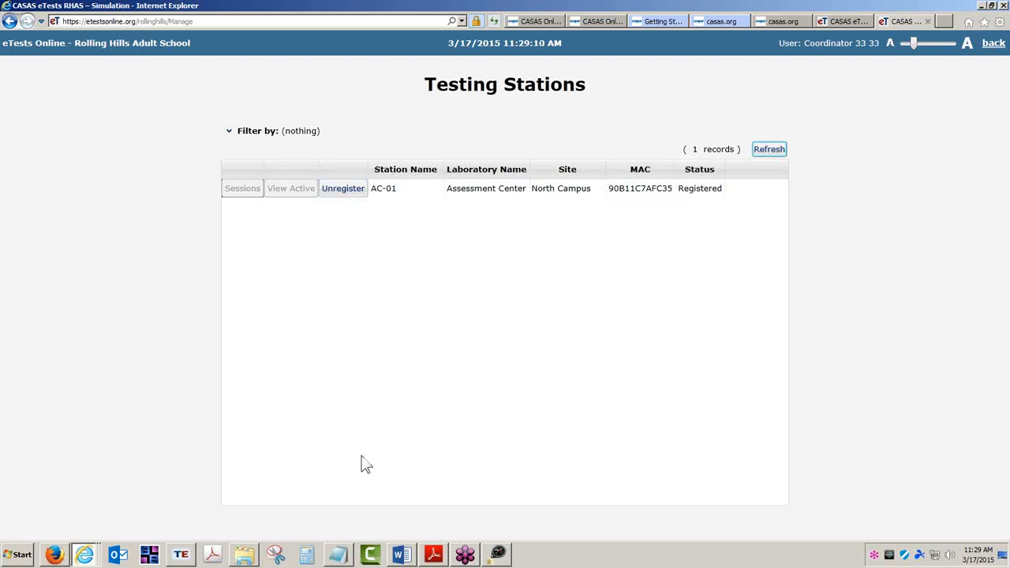
# Switch to TOPSpro Enterprise and widen the Laboratory column of the Testing Stations list
pyautogui.click(181, 557)
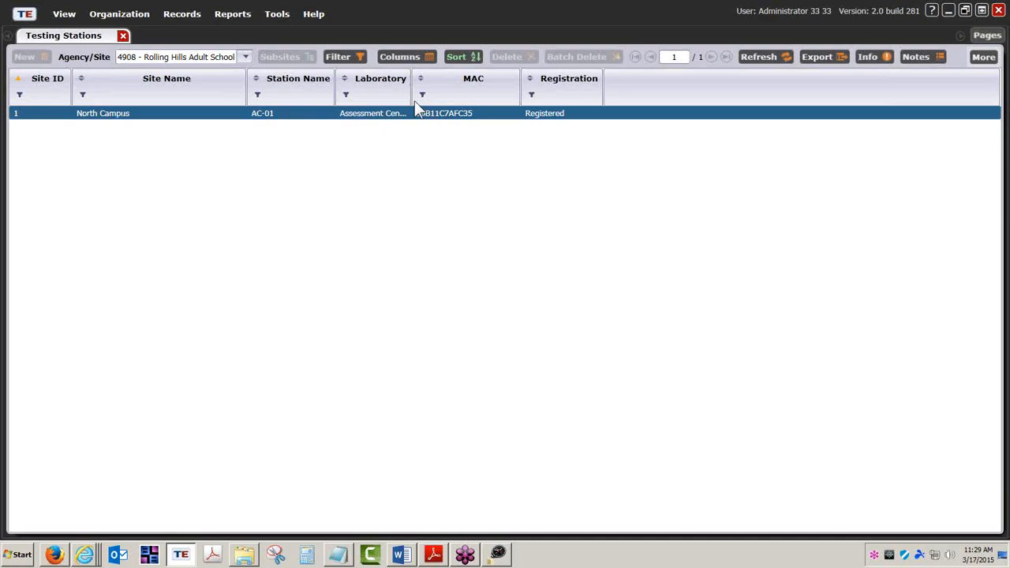
pyautogui.moveTo(413, 97); pyautogui.dragTo(461, 97)
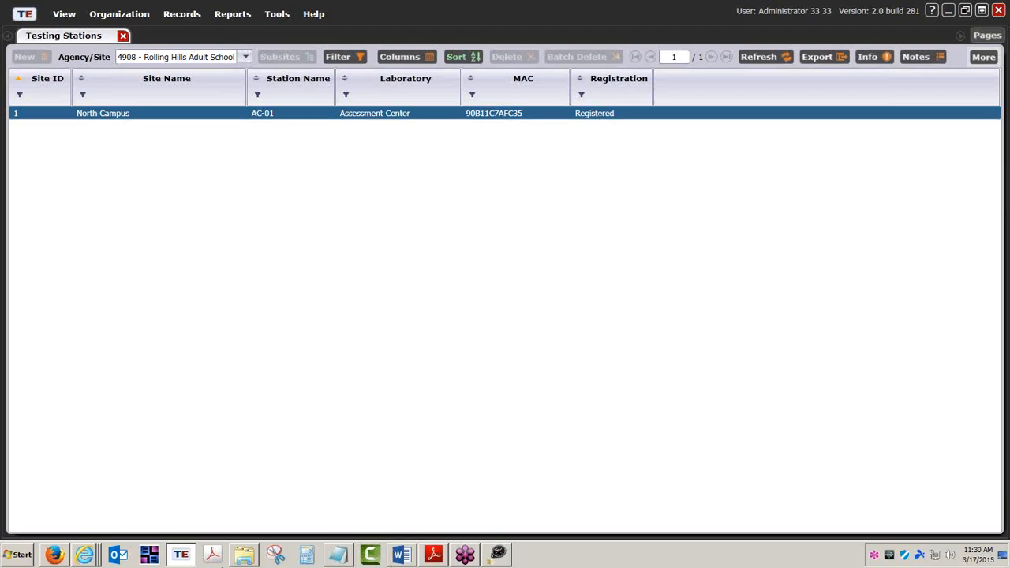
# Return to the browser's CASAS Online Registration workshop listing and highlight the Creating Sessions (VI) workshop title
pyautogui.click(88, 556)
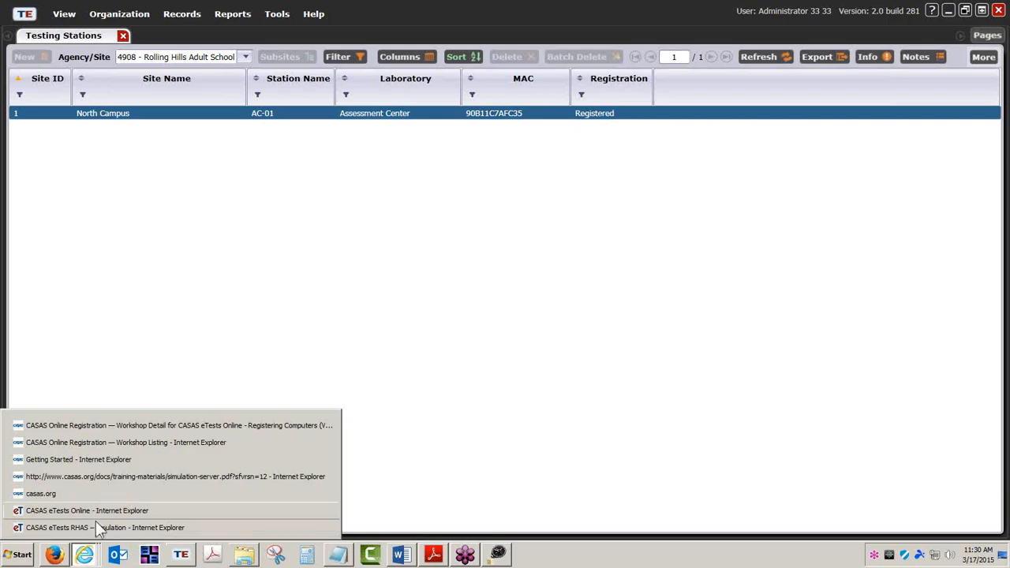
pyautogui.click(96, 527)
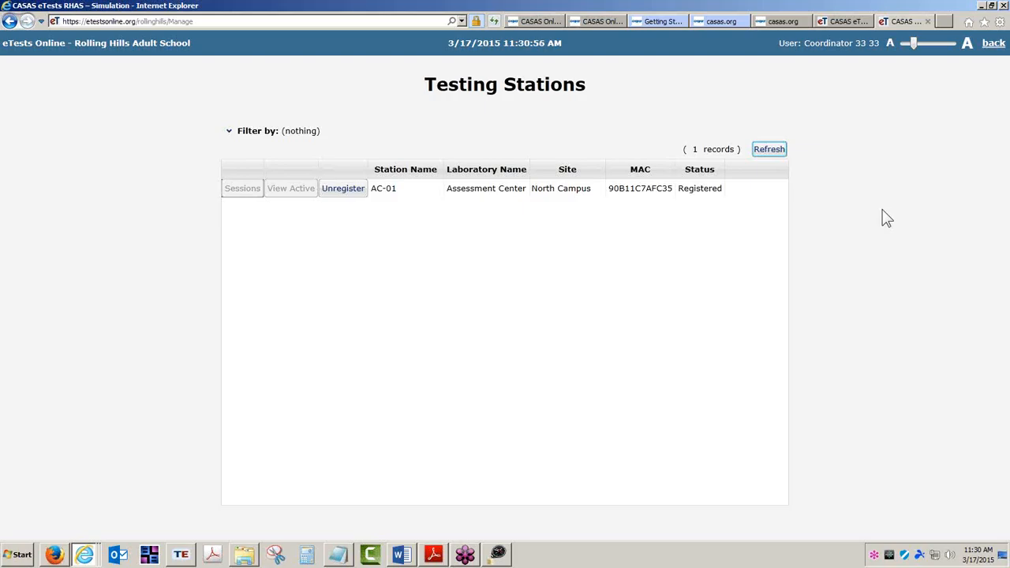
pyautogui.click(598, 21)
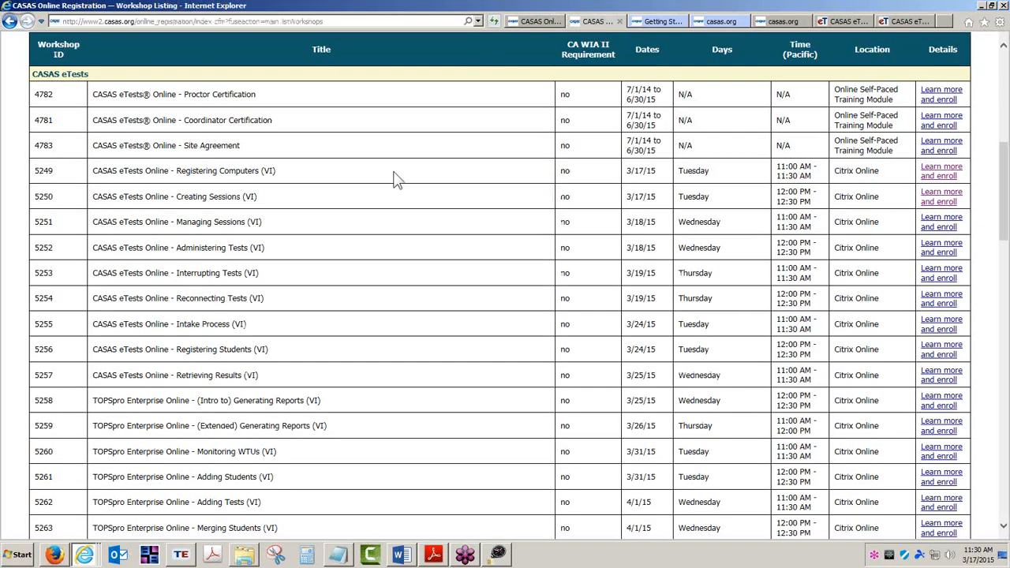
pyautogui.moveTo(177, 197); pyautogui.dragTo(260, 202)
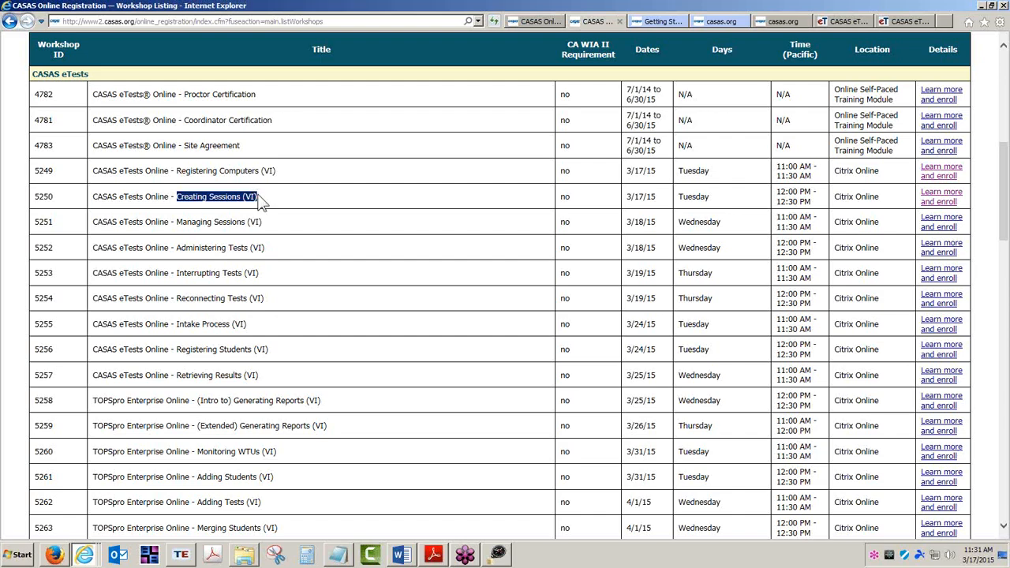